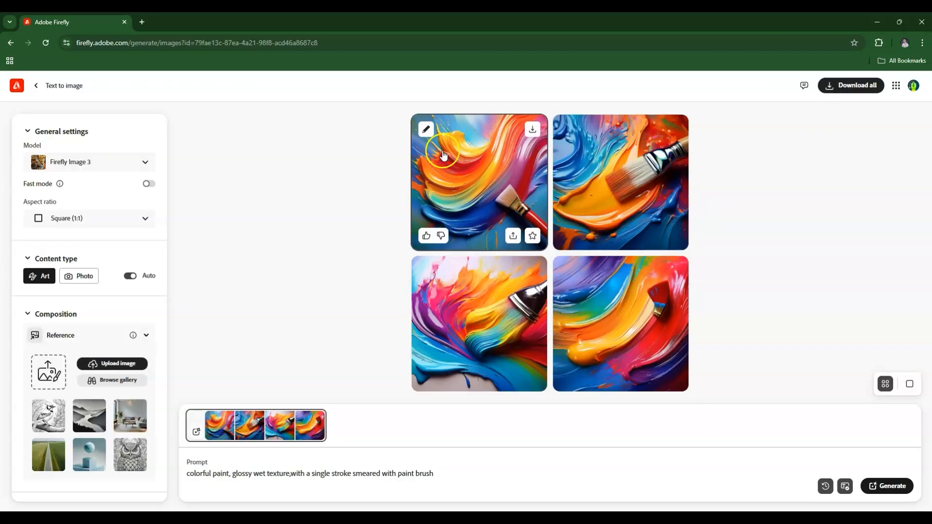
pyautogui.scroll(-2, 67, 286)
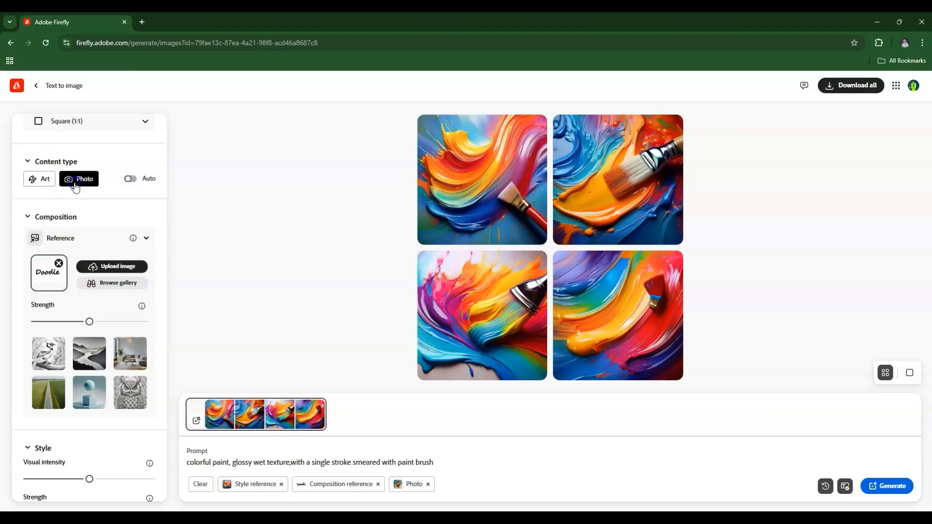
pyautogui.scroll(-5, 73, 291)
pyautogui.click(130, 395)
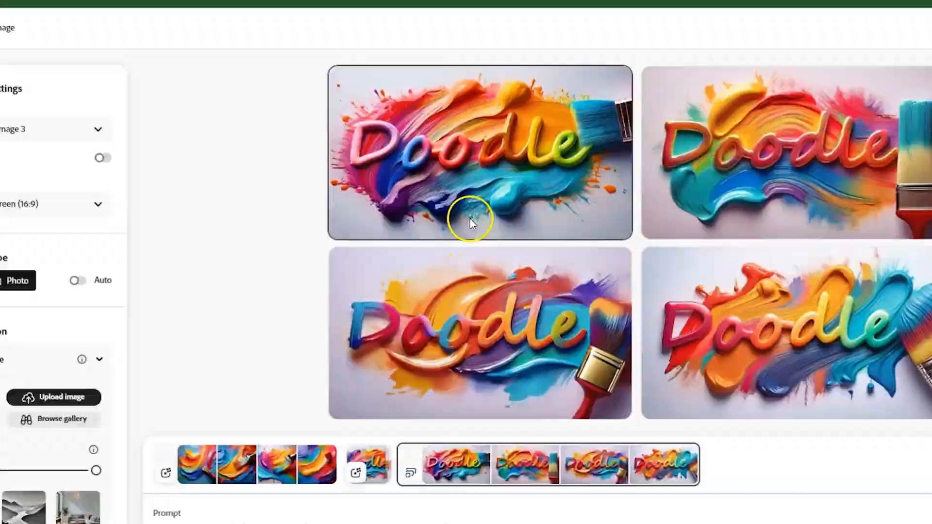
pyautogui.click(470, 218)
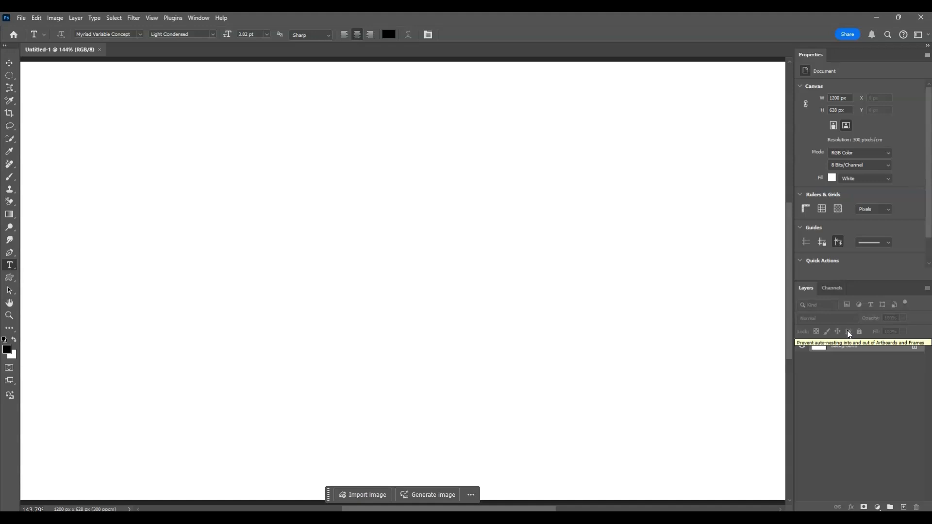
# Add a horizontal text layer reading "Doodle" on the blank white canvas
pyautogui.click(12, 265)
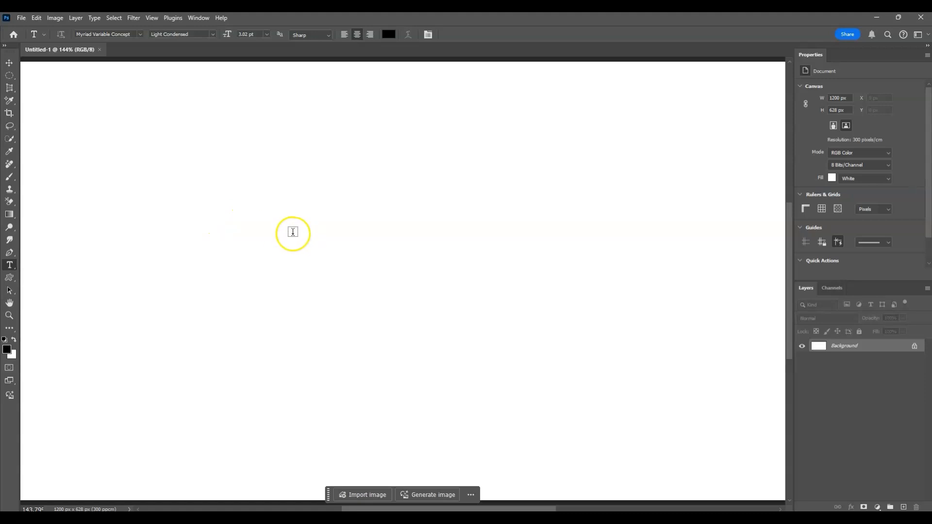
pyautogui.click(243, 250)
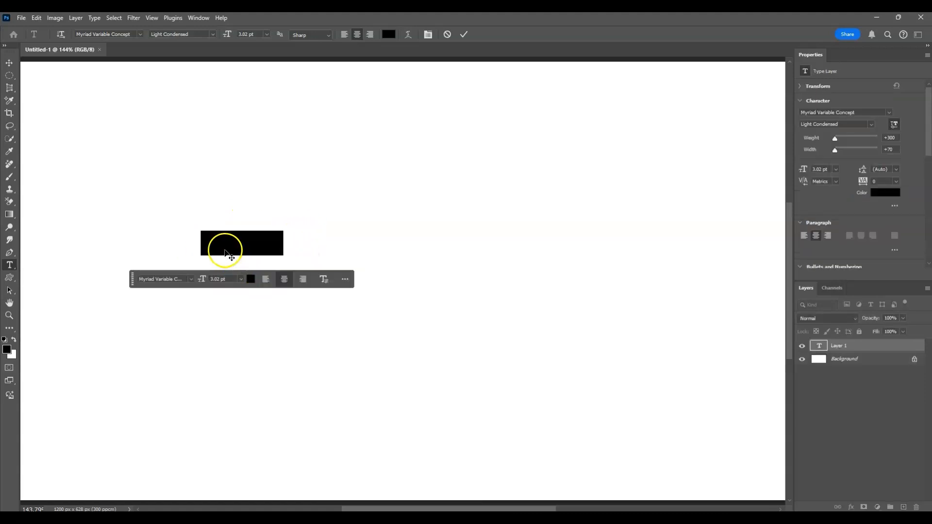
pyautogui.click(221, 244)
pyautogui.moveTo(203, 243); pyautogui.dragTo(295, 241)
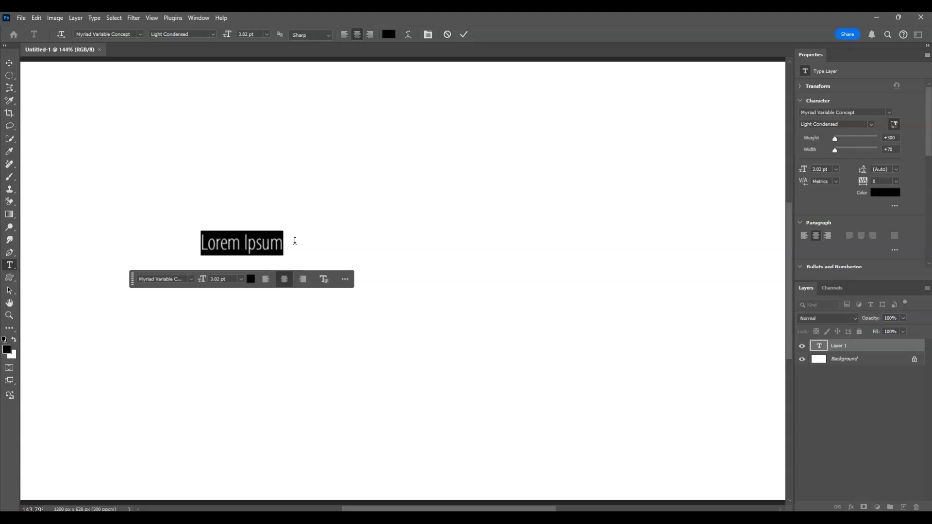
pyautogui.write('D')
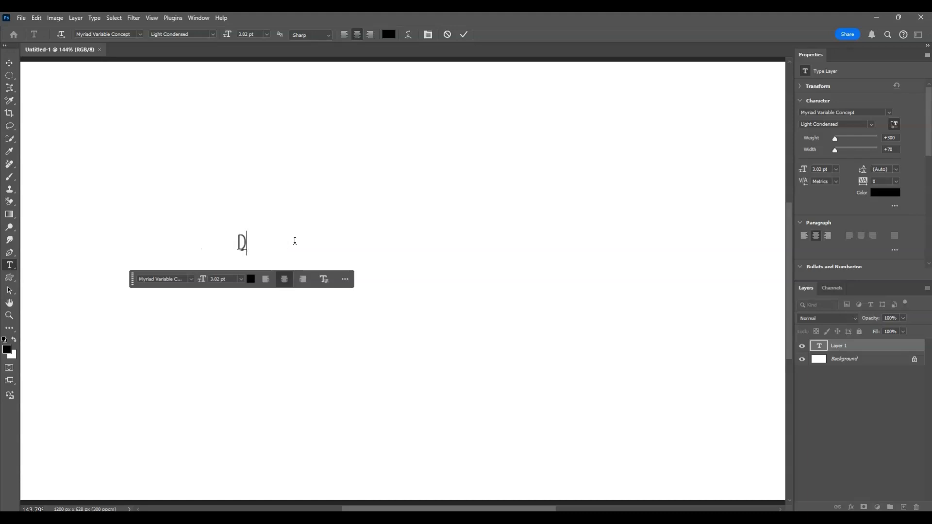
pyautogui.write('oodle')
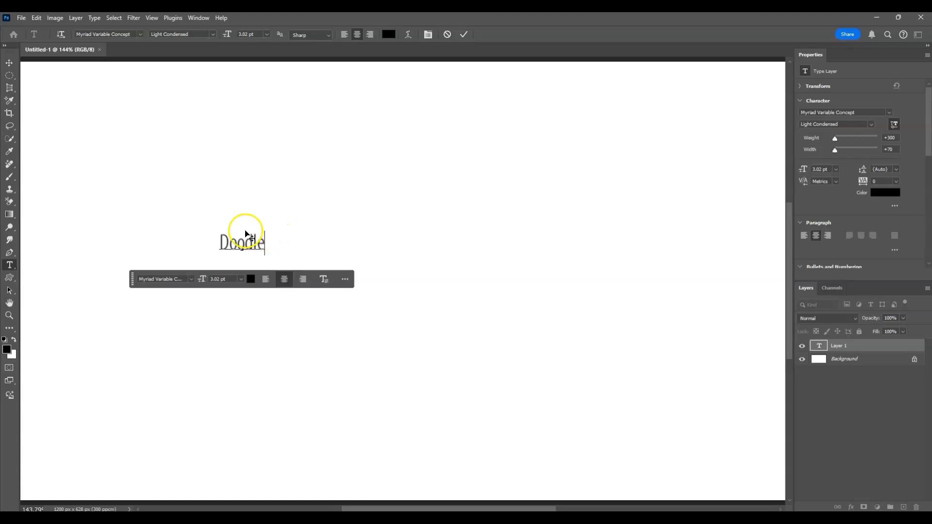
# Change the font of the whole word "Doodle" to Segoe Script and finish editing the text
pyautogui.click(256, 243)
pyautogui.click(262, 248)
pyautogui.doubleClick(263, 249)
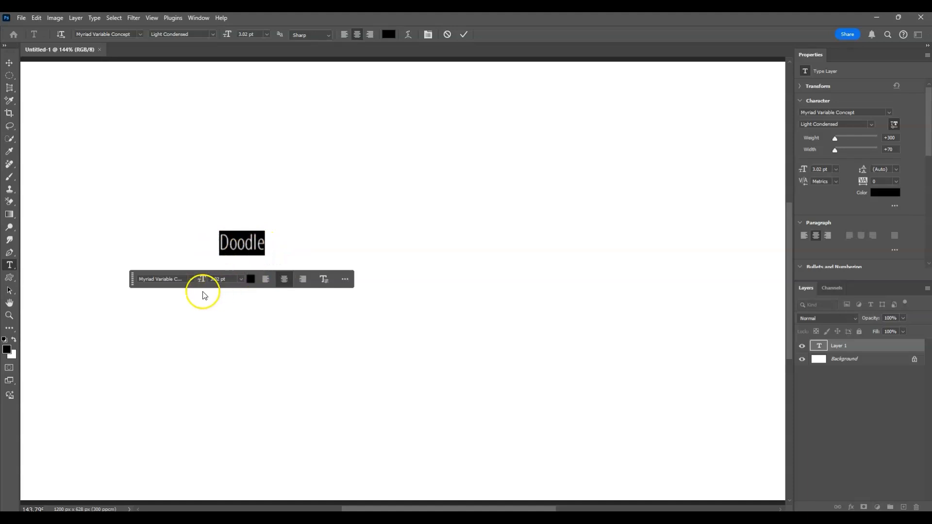
pyautogui.click(191, 279)
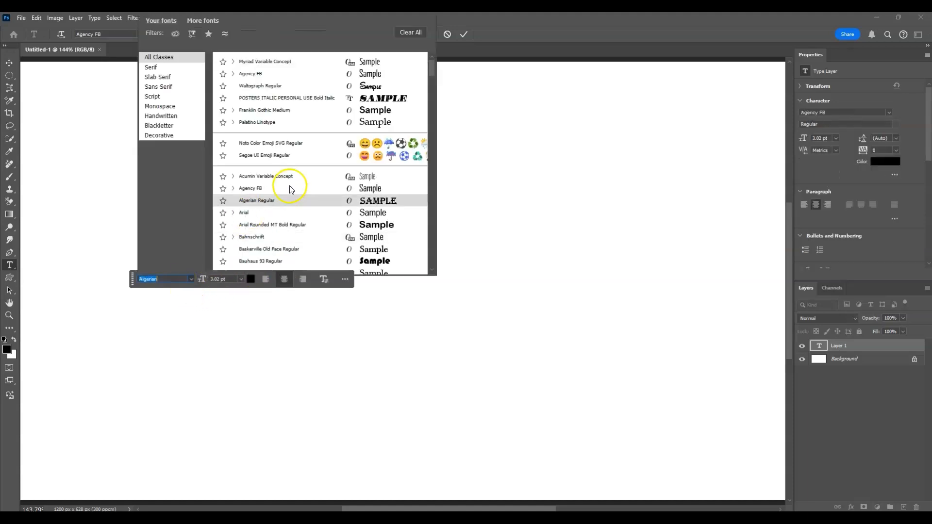
pyautogui.scroll(-10, 361, 243)
pyautogui.scroll(-15, 361, 242)
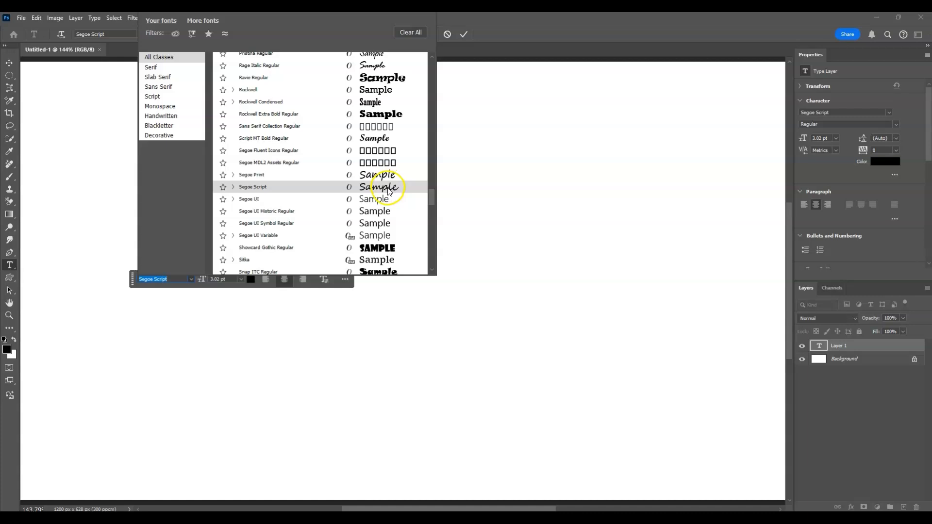
pyautogui.click(391, 190)
pyautogui.moveTo(204, 243); pyautogui.dragTo(285, 242)
pyautogui.click(899, 429)
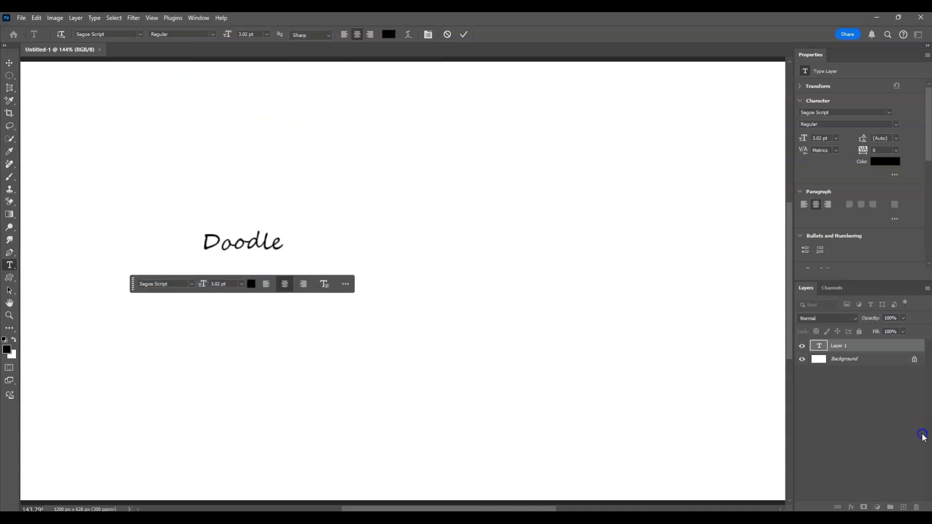
# Scale the Doodle text layer up to about 22.64 pt and position it across the middle of the canvas
pyautogui.click(857, 350)
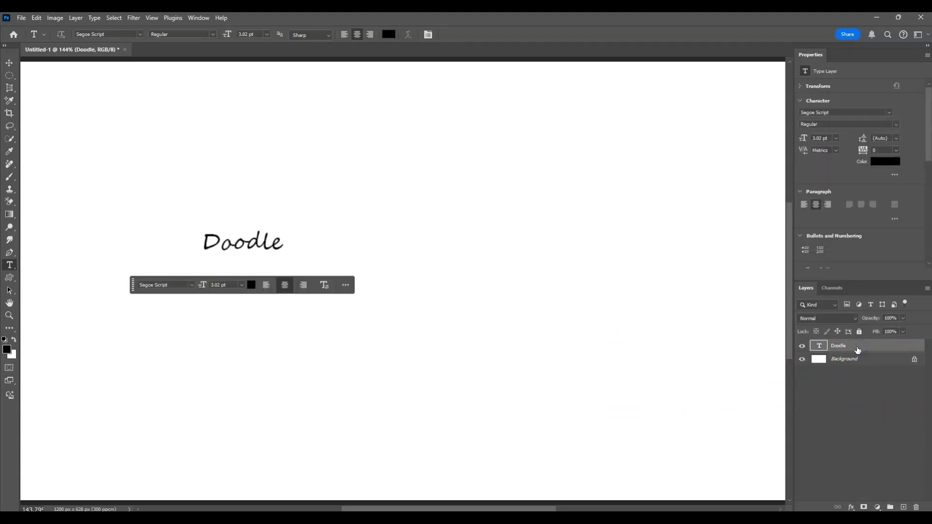
pyautogui.hotkey('ctrl', 't')
pyautogui.moveTo(285, 261)
pyautogui.mouseDown()
pyautogui.moveTo(395, 306)
pyautogui.moveTo(686, 393)
pyautogui.moveTo(721, 416)
pyautogui.mouseUp()
pyautogui.moveTo(604, 316); pyautogui.dragTo(543, 296)
pyautogui.moveTo(397, 207); pyautogui.dragTo(403, 172)
pyautogui.moveTo(401, 266); pyautogui.dragTo(402, 273)
pyautogui.press('Return')
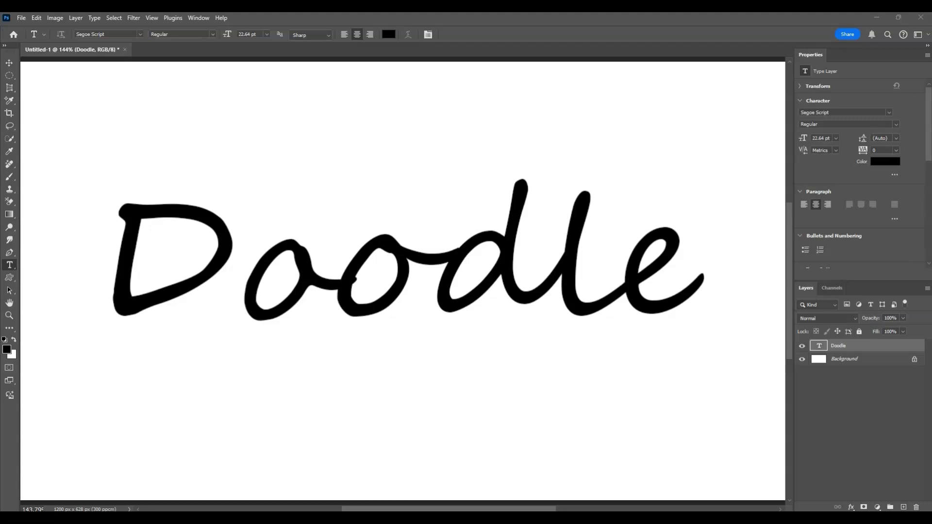
# Add a Stroke layer style to the Doodle text layer with its position set to Outside
pyautogui.rightClick(854, 347)
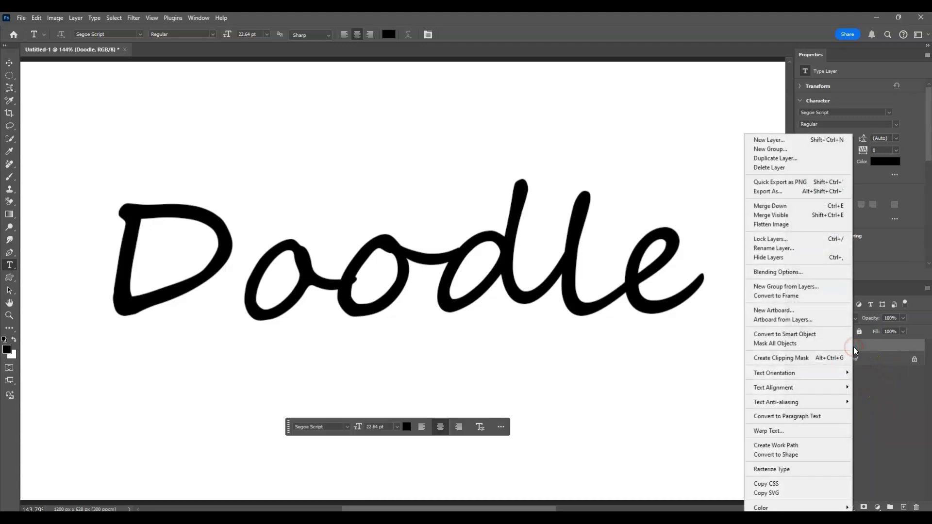
pyautogui.click(796, 272)
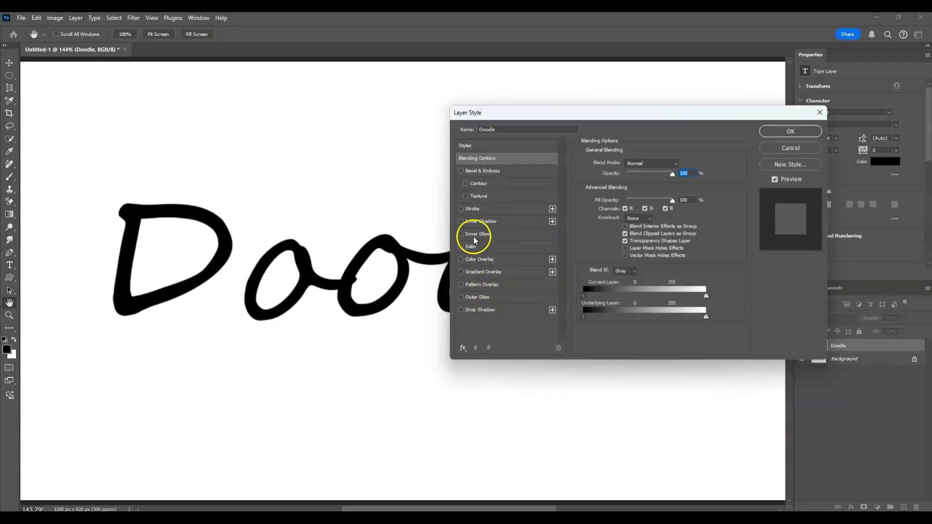
pyautogui.click(461, 210)
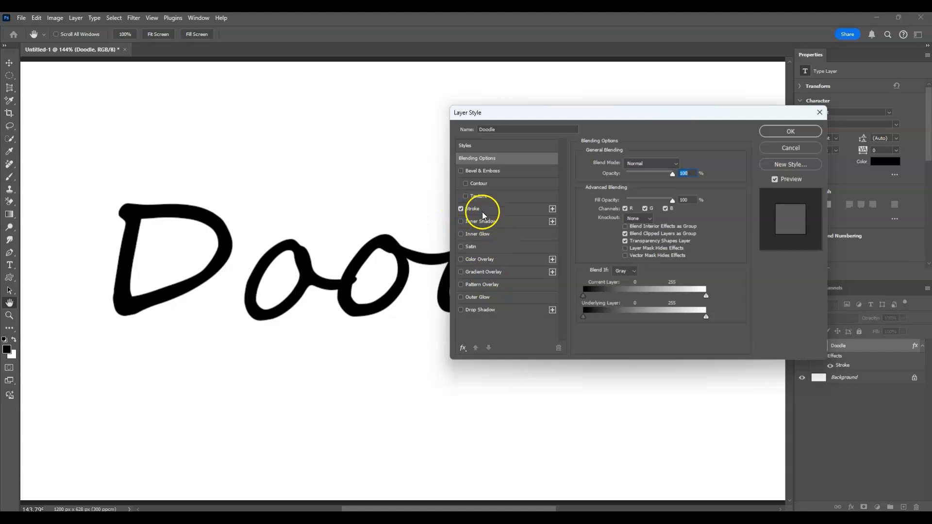
pyautogui.click(482, 212)
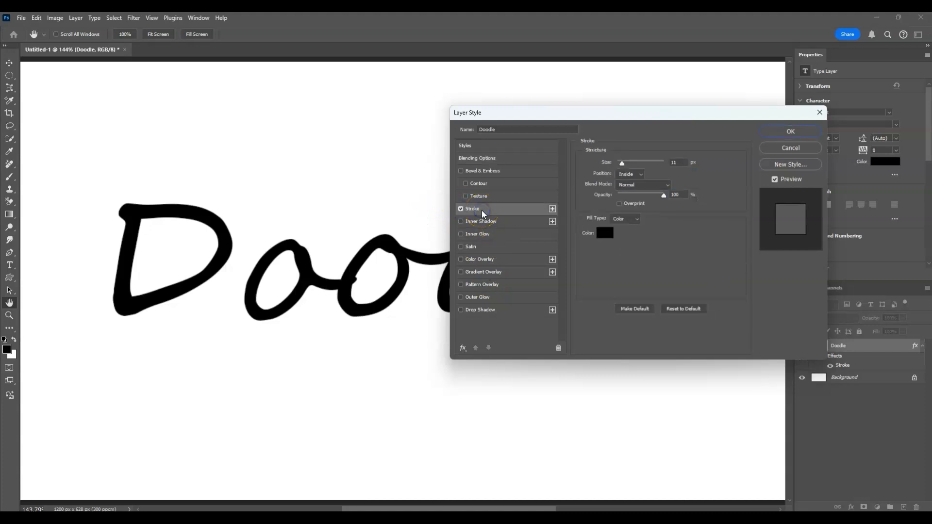
pyautogui.moveTo(663, 120); pyautogui.dragTo(745, 192)
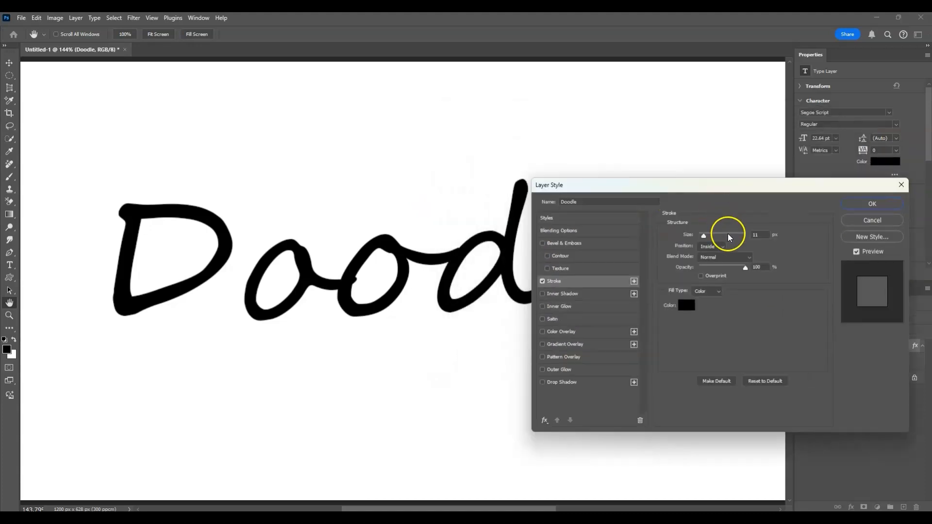
pyautogui.click(713, 247)
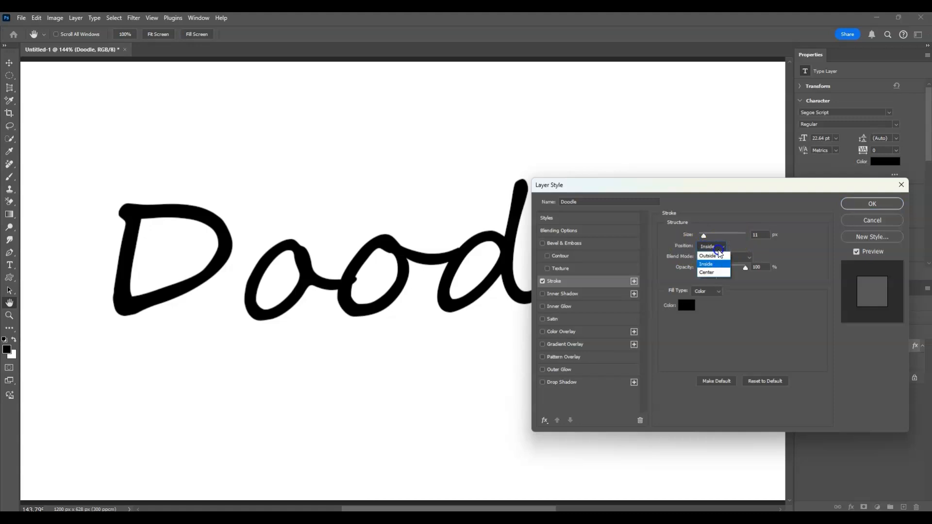
pyautogui.click(717, 252)
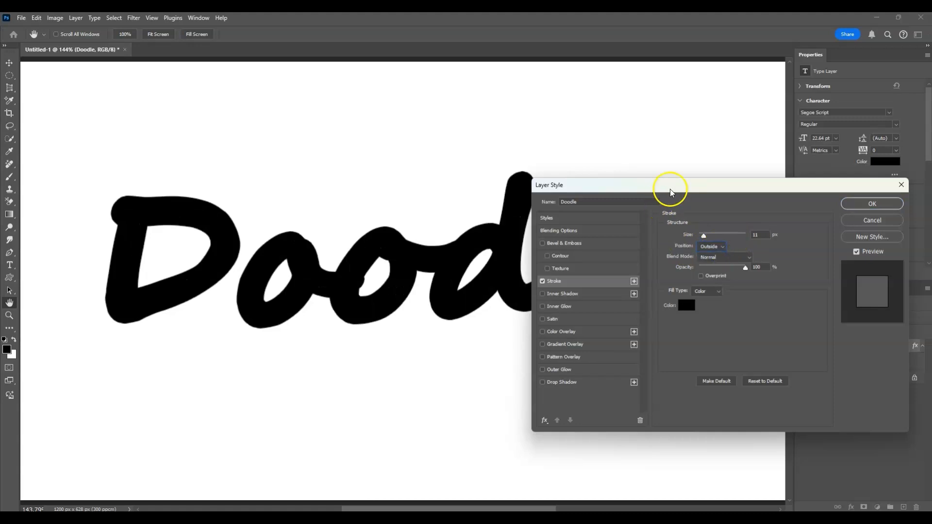
# Set the Doodle layer's stroke size to 6 px and apply the layer style
pyautogui.moveTo(671, 188); pyautogui.dragTo(672, 175)
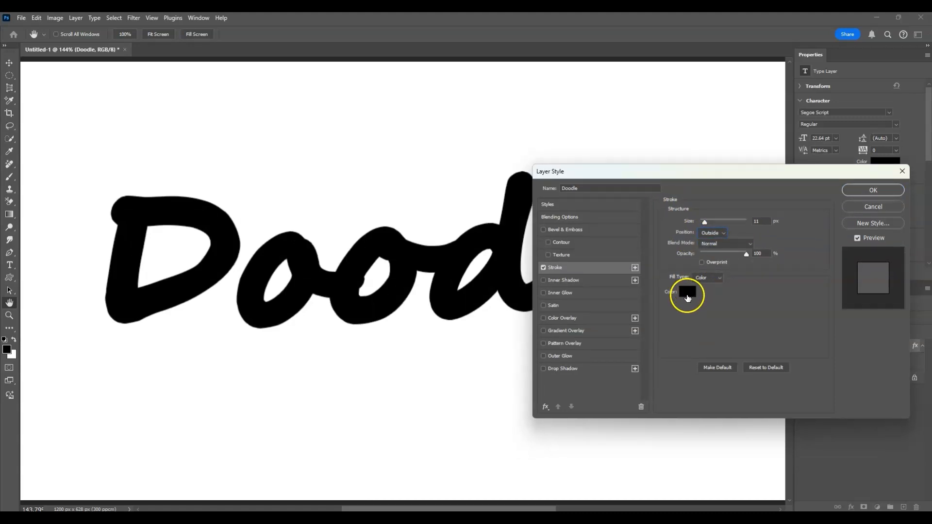
pyautogui.click(756, 254)
pyautogui.moveTo(705, 183)
pyautogui.mouseDown()
pyautogui.moveTo(462, 327)
pyautogui.moveTo(509, 354)
pyautogui.mouseUp()
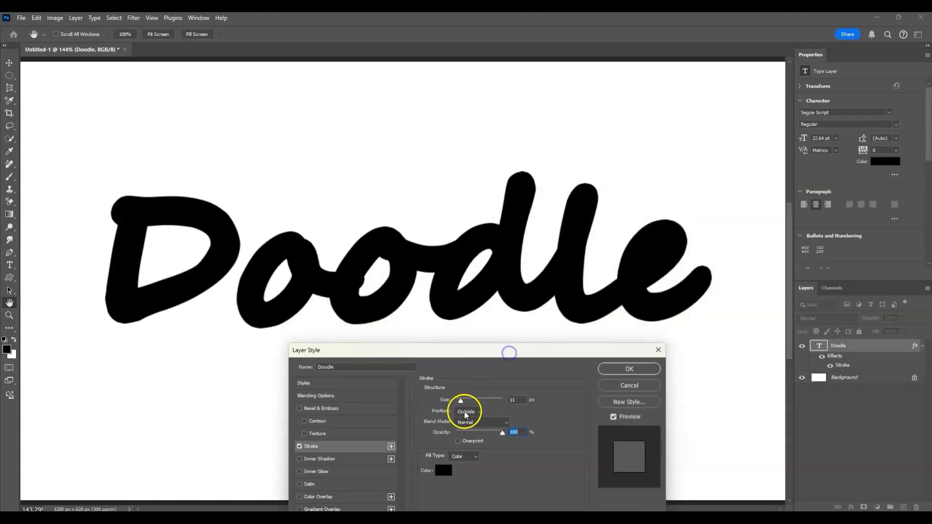
pyautogui.moveTo(462, 404); pyautogui.dragTo(459, 402)
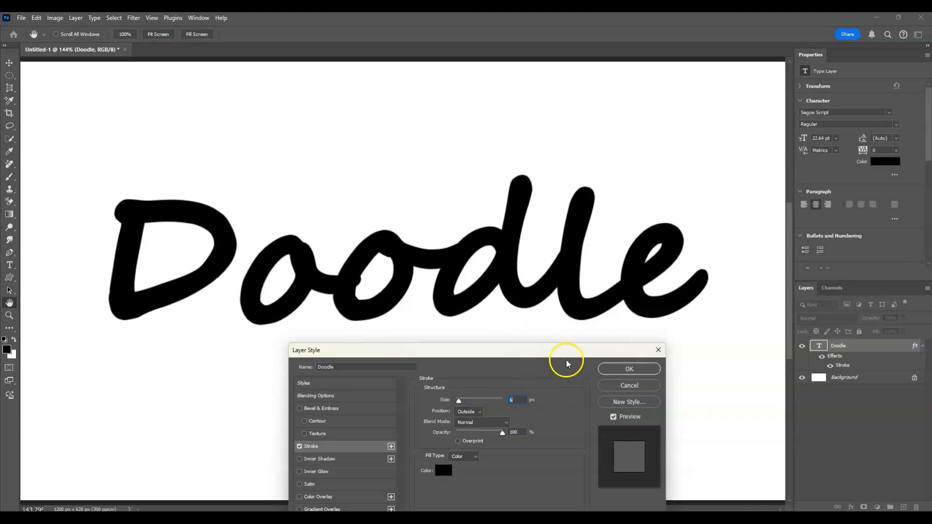
pyautogui.click(646, 370)
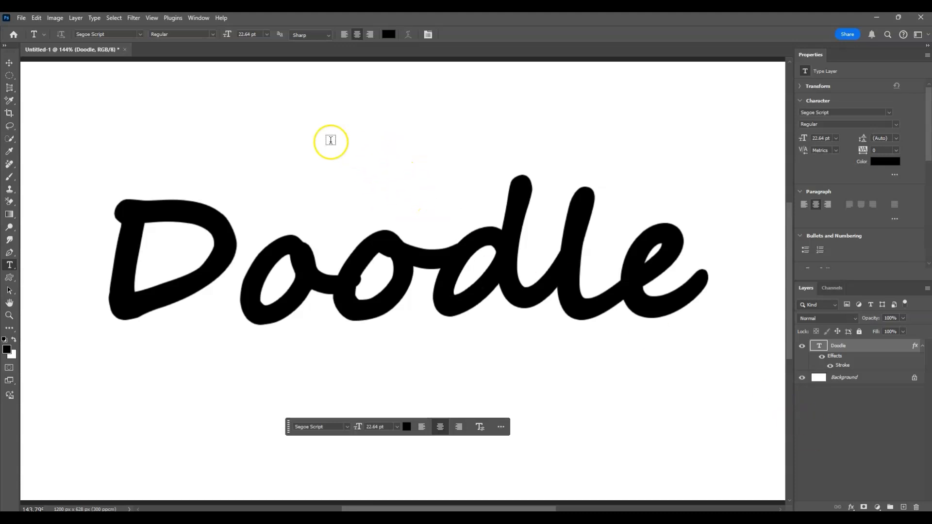
# Start exporting the document through Export As with JPG as the file format
pyautogui.click(23, 19)
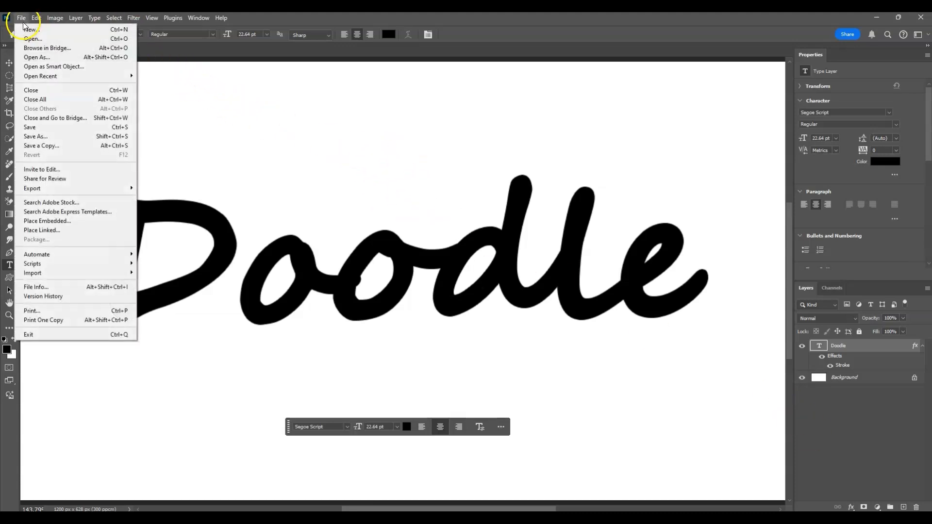
pyautogui.moveTo(73, 188)
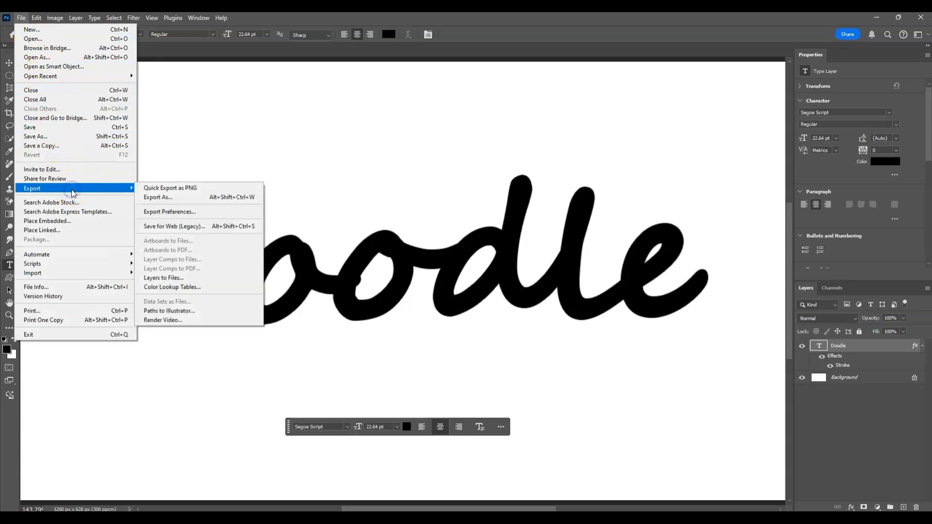
pyautogui.click(196, 196)
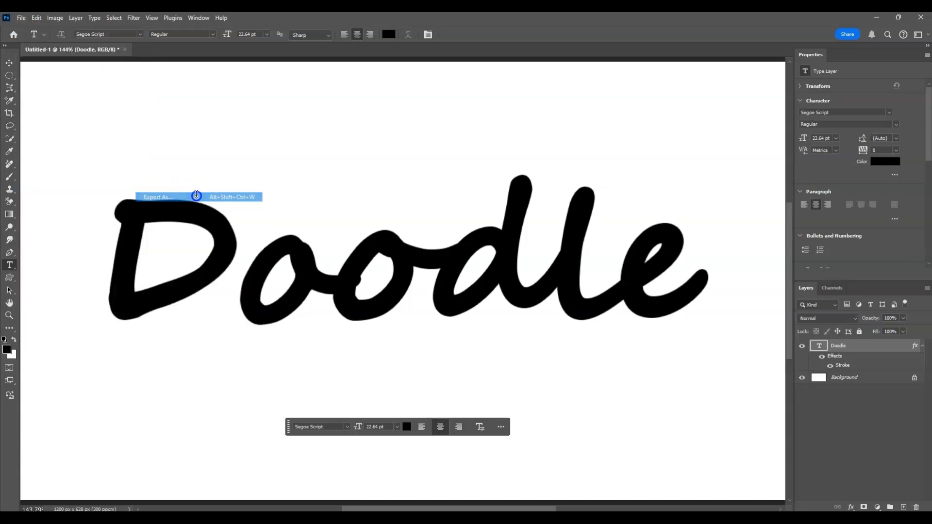
pyautogui.click(651, 89)
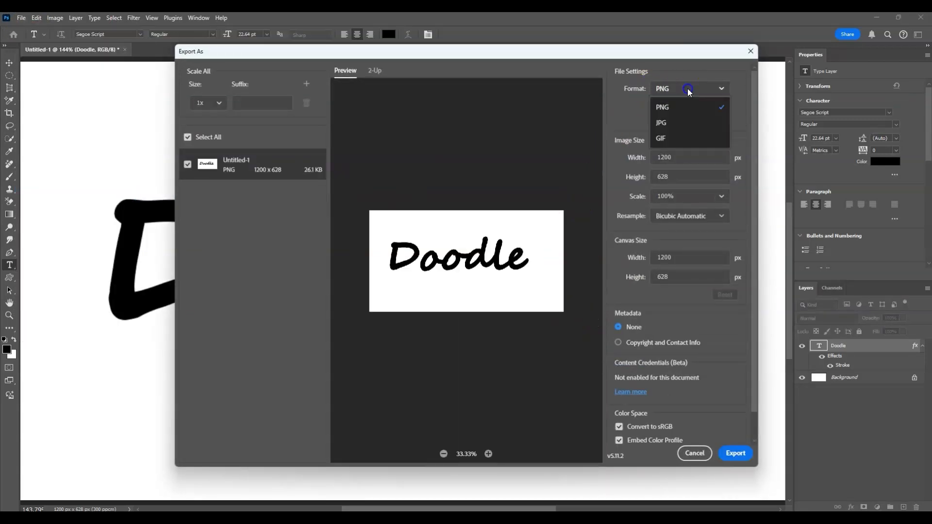
pyautogui.click(688, 120)
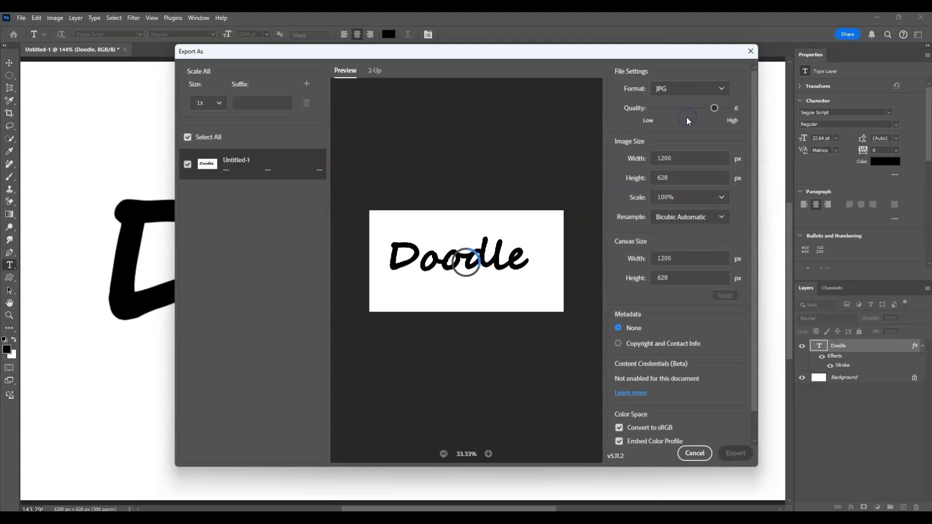
# Export the image and save it in the Downloads folder under the file name Doodle
pyautogui.click(738, 455)
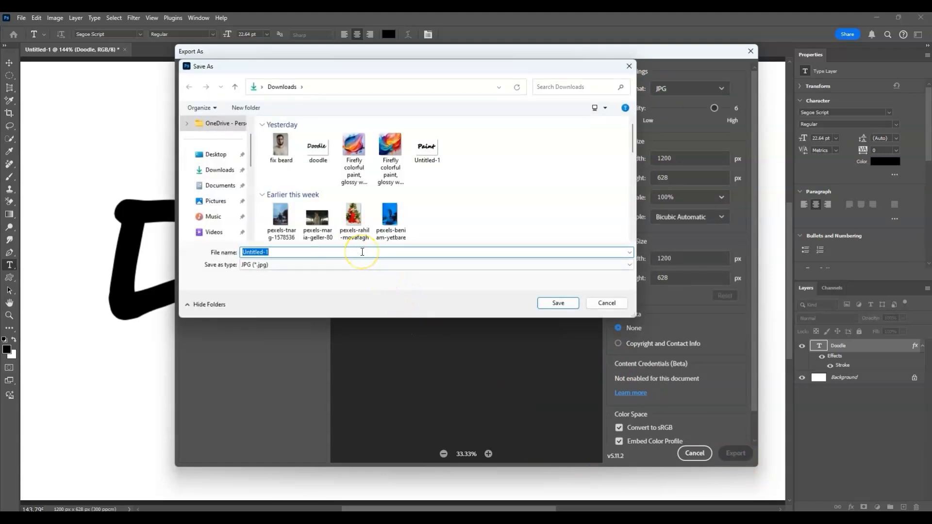
pyautogui.click(318, 145)
pyautogui.click(738, 455)
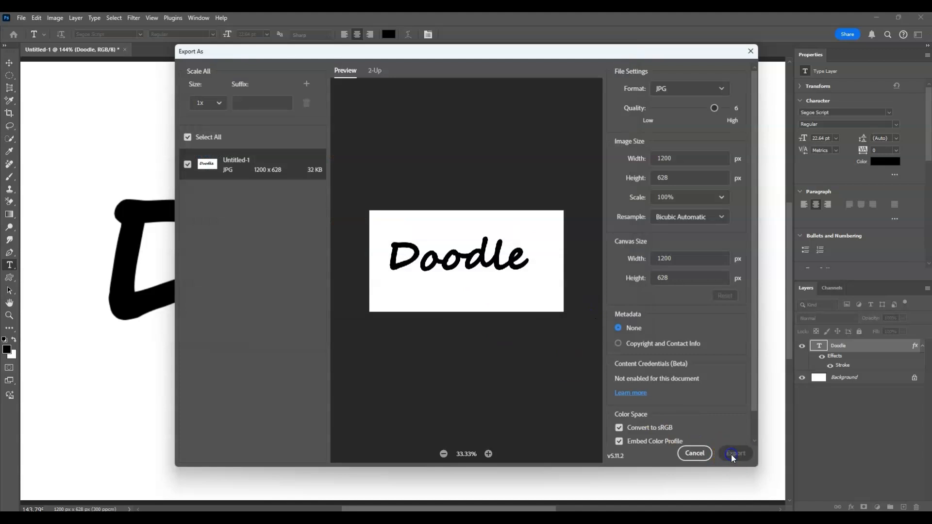
pyautogui.write('Doodle')
pyautogui.click(562, 305)
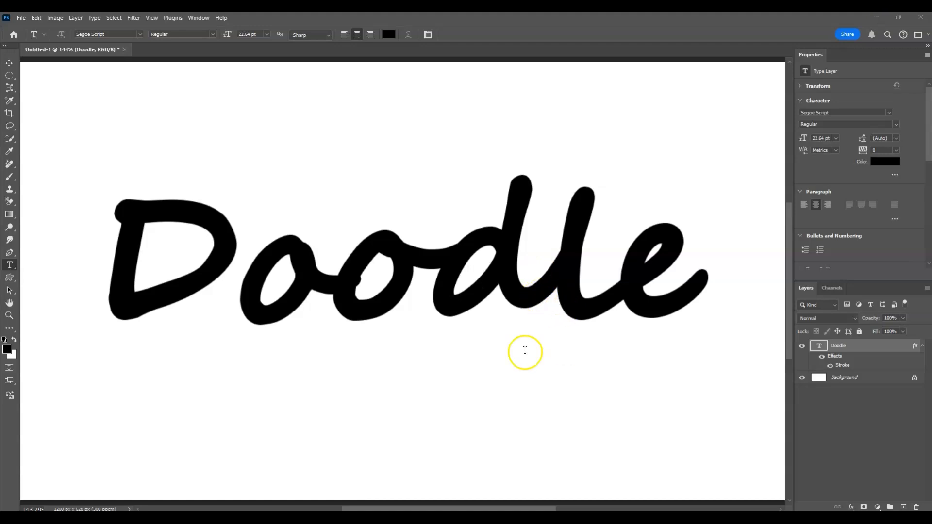
pyautogui.moveTo(638, 517)
pyautogui.click(647, 482)
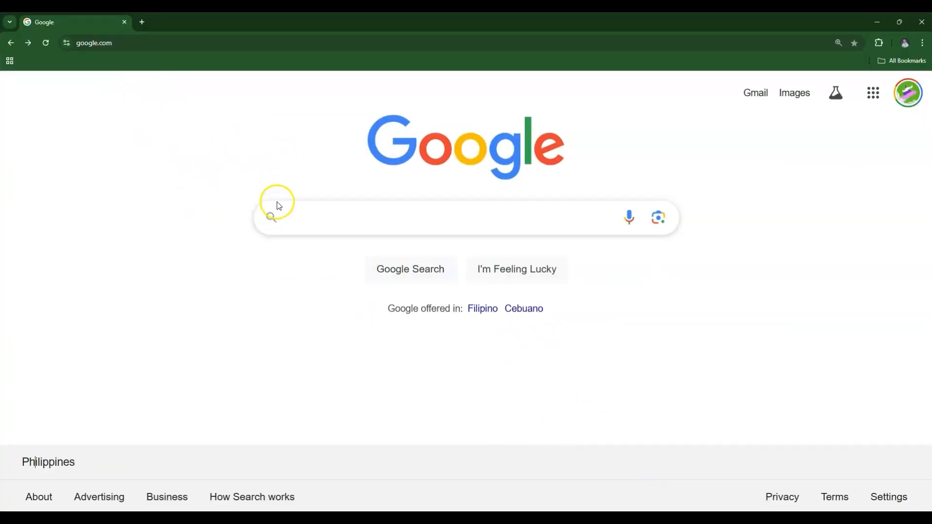
pyautogui.click(141, 46)
pyautogui.write('https://firefly.adobe.com/')
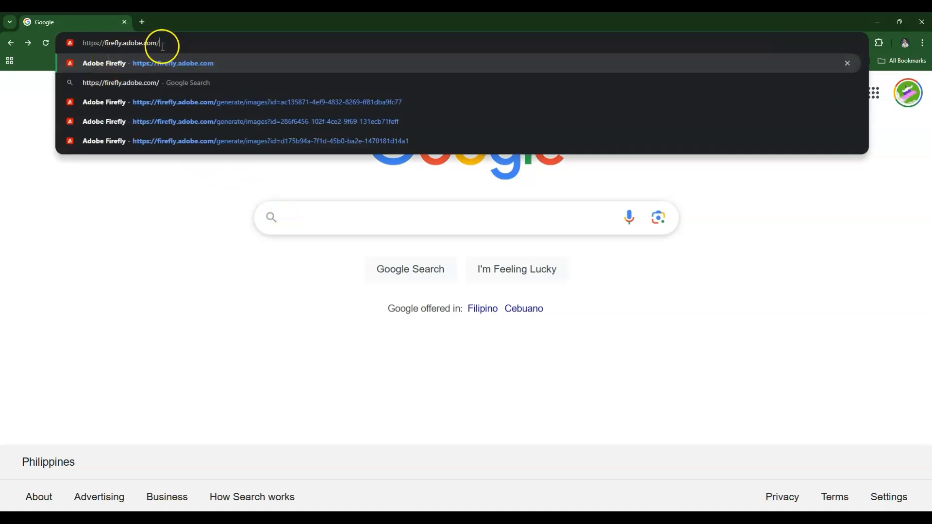
pyautogui.press('Return')
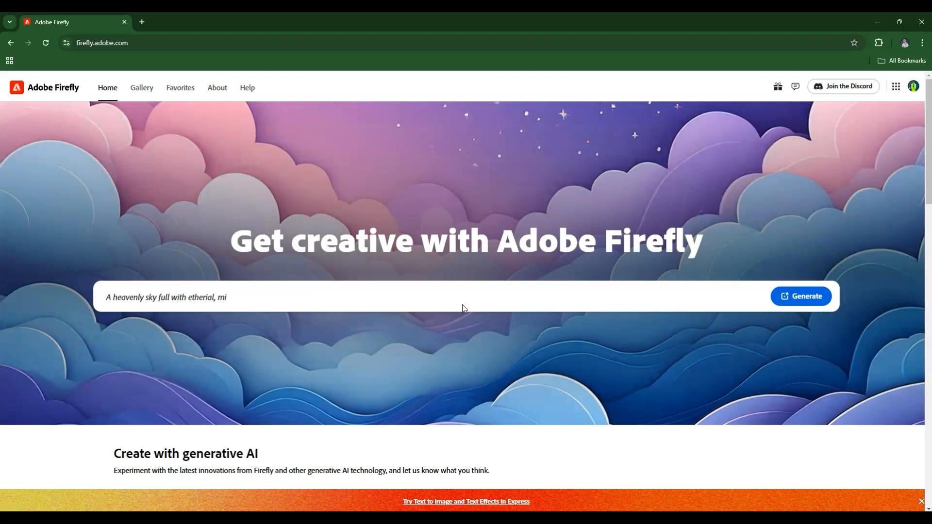
# Generate images from the prompt "colorful paint, glossy wet texture,with a single stroke smeared with paint brush"
pyautogui.click(110, 298)
pyautogui.write('colorful paint, gl')
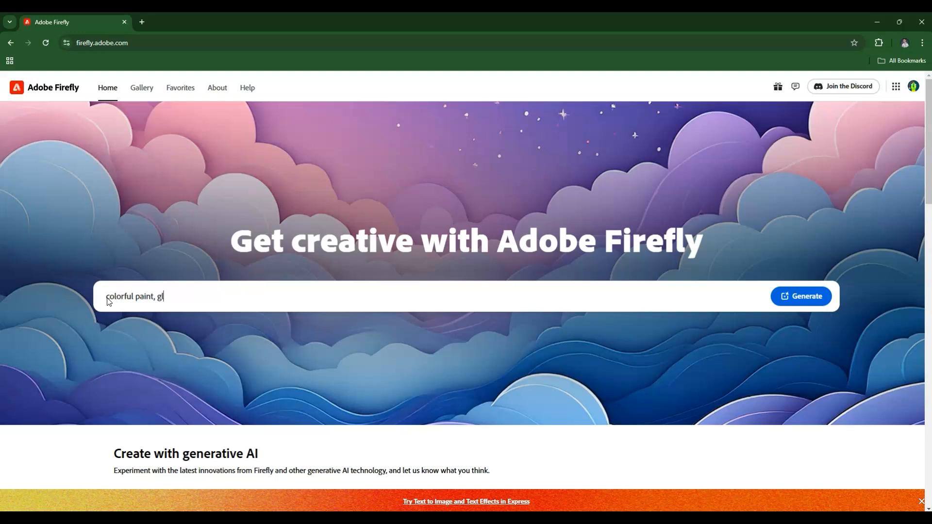
pyautogui.write('ossy wet texture,with a single stro')
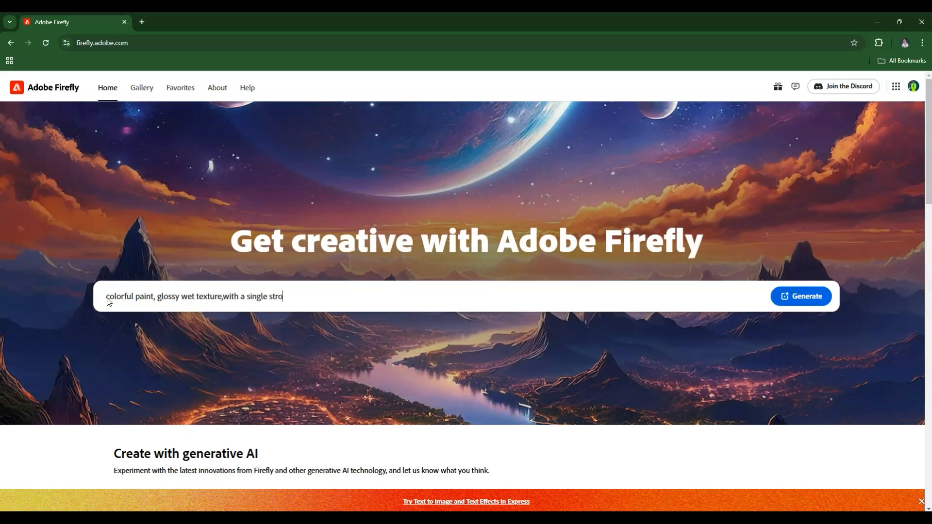
pyautogui.write('smeared with paint brush')
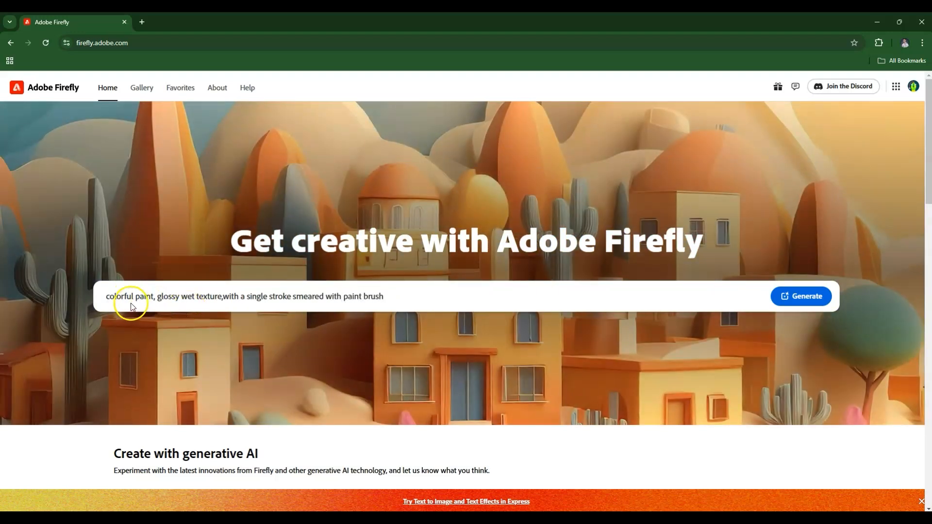
pyautogui.click(807, 307)
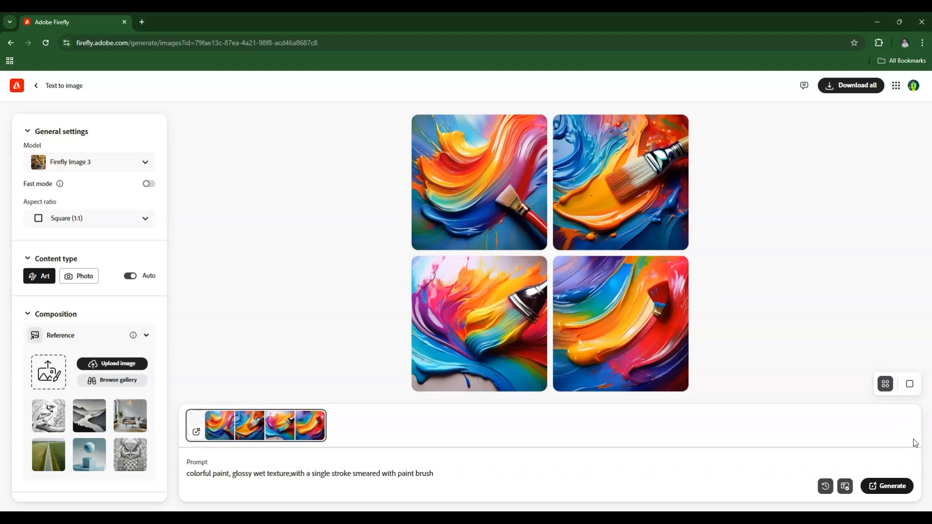
# Download the first generated paint image, with the red-handled brush, and use it as the style reference
pyautogui.moveTo(518, 322)
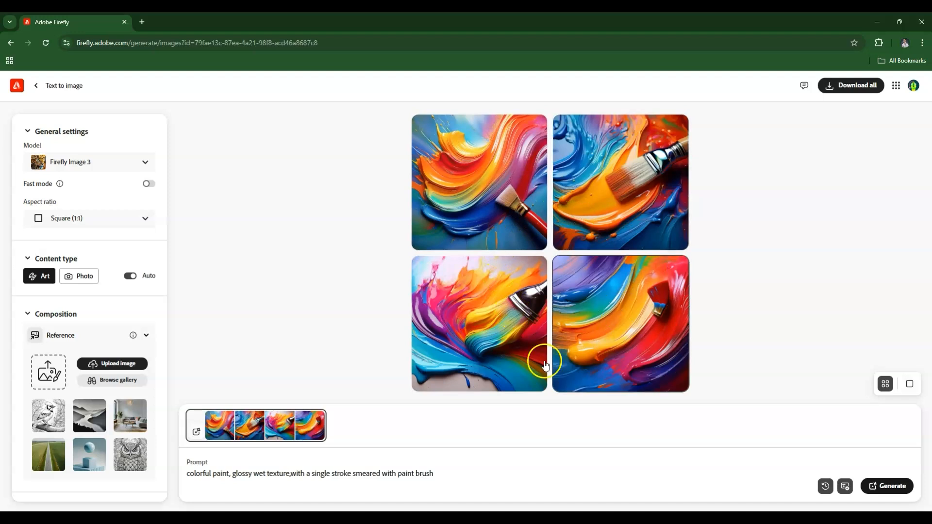
pyautogui.moveTo(482, 240)
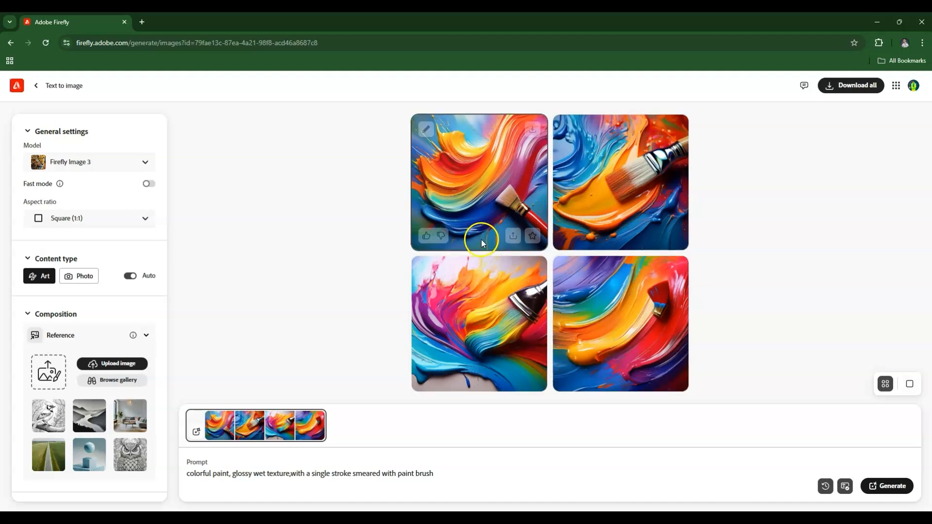
pyautogui.click(485, 201)
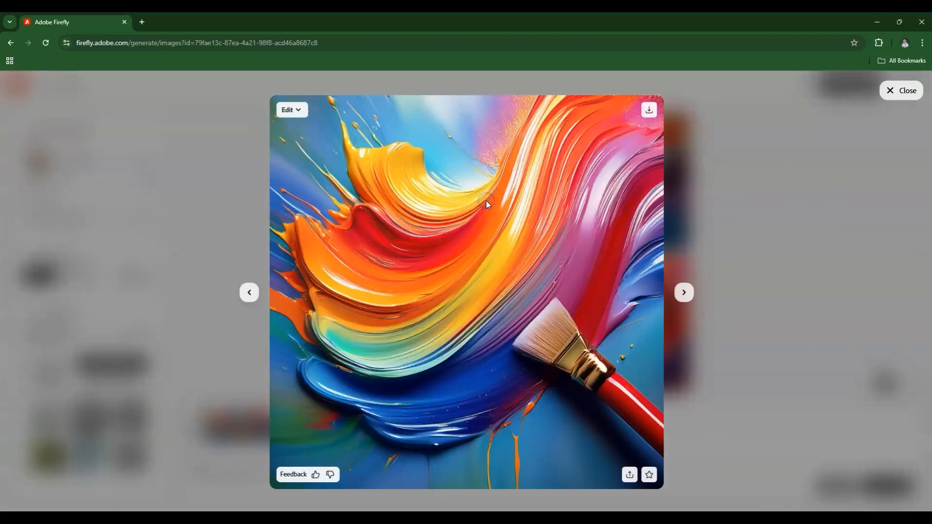
pyautogui.click(650, 111)
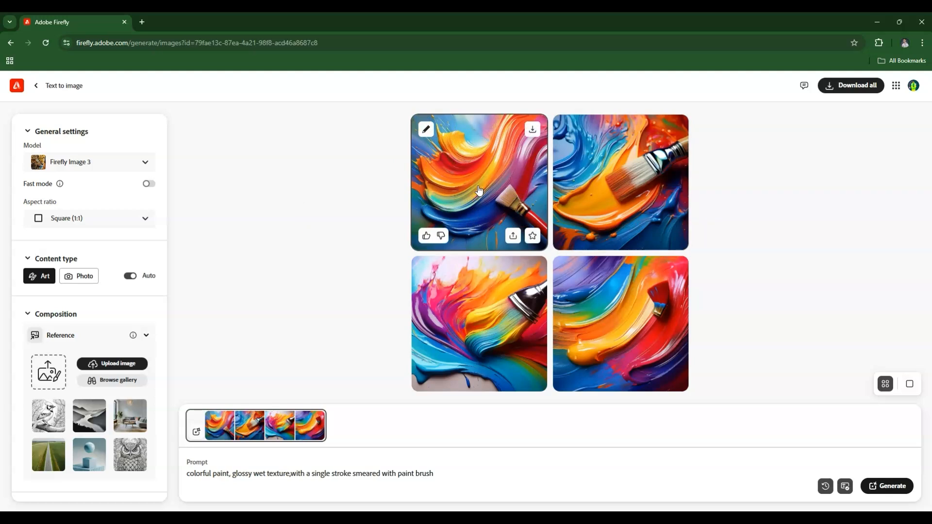
pyautogui.click(427, 131)
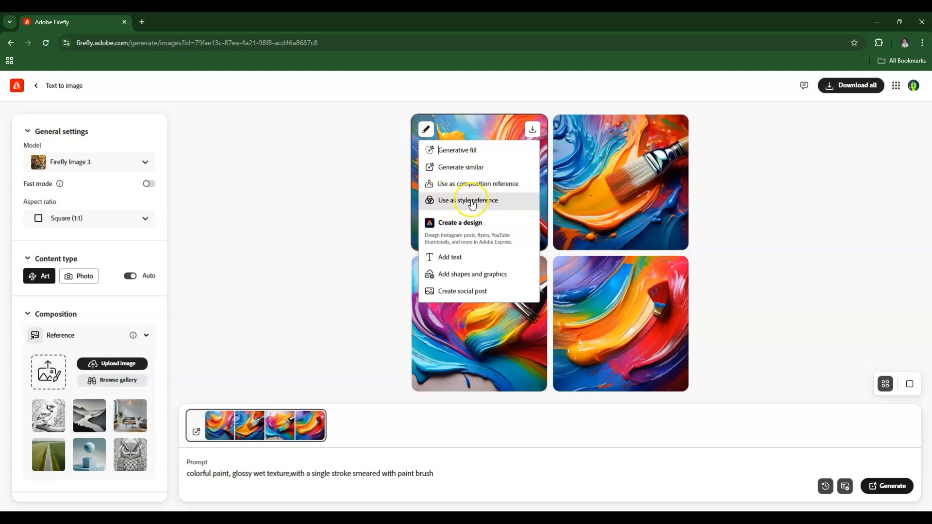
pyautogui.click(440, 206)
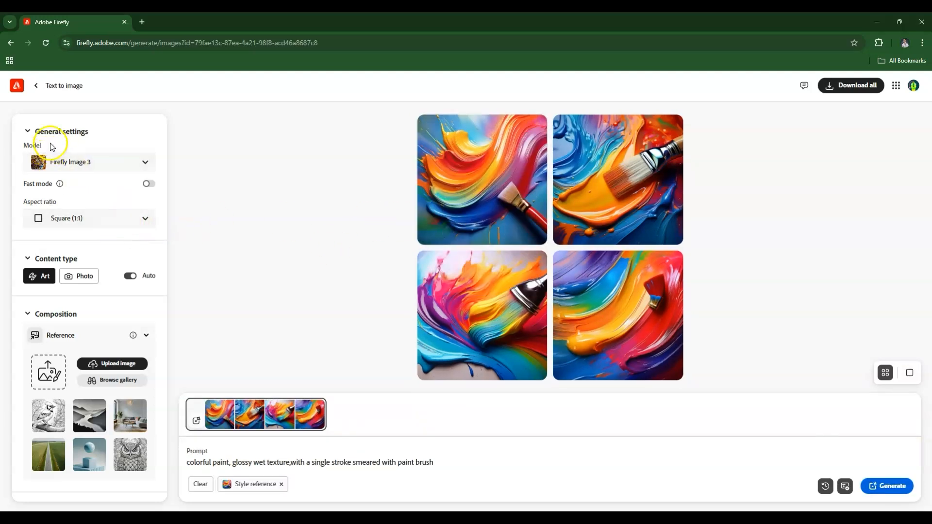
# Upload the Doodle image from the Downloads folder as the composition reference and accept the image upload notice
pyautogui.scroll(-2, 97, 291)
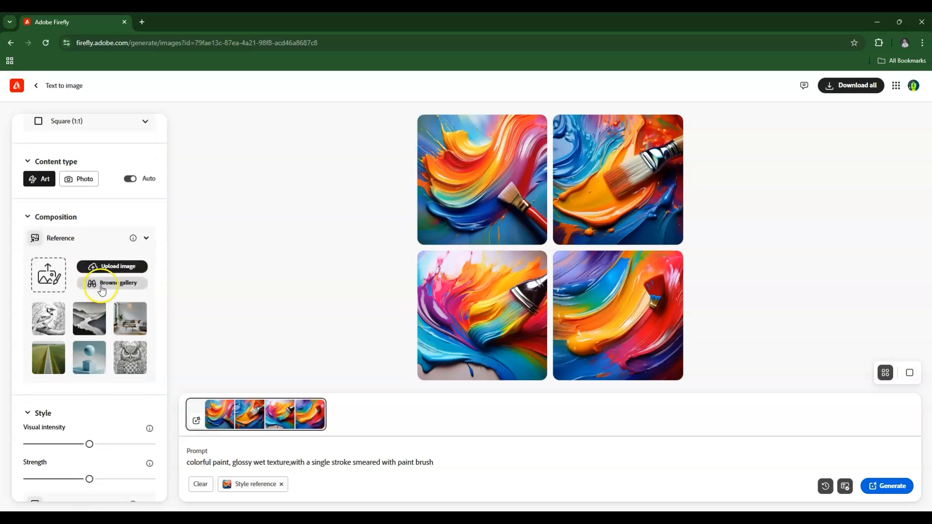
pyautogui.click(47, 283)
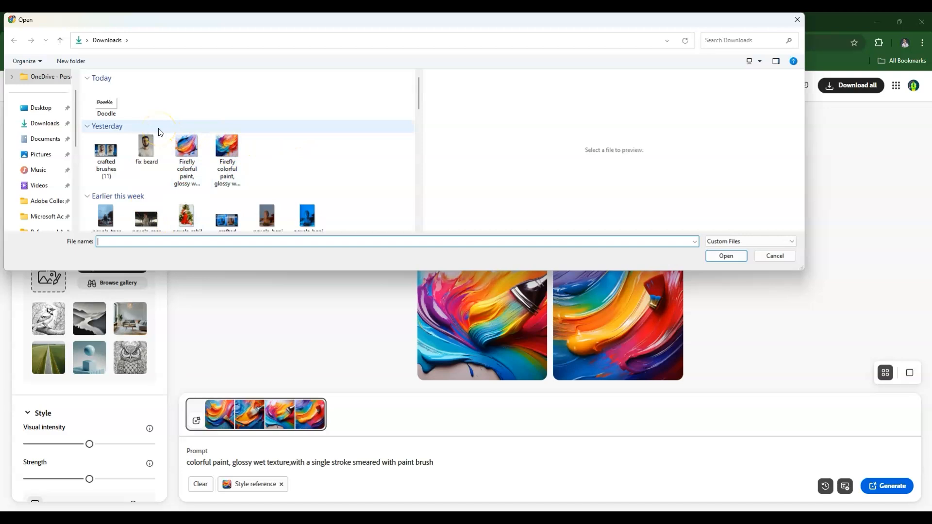
pyautogui.click(111, 103)
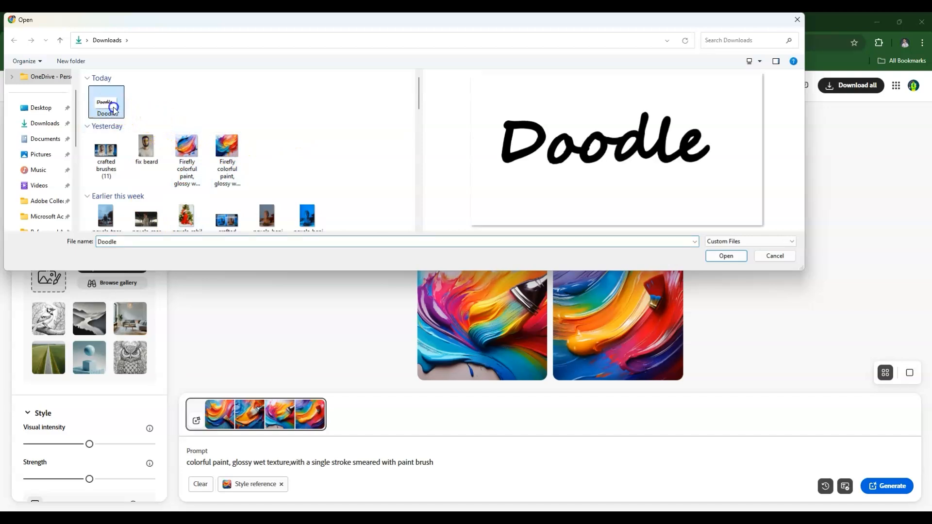
pyautogui.click(726, 256)
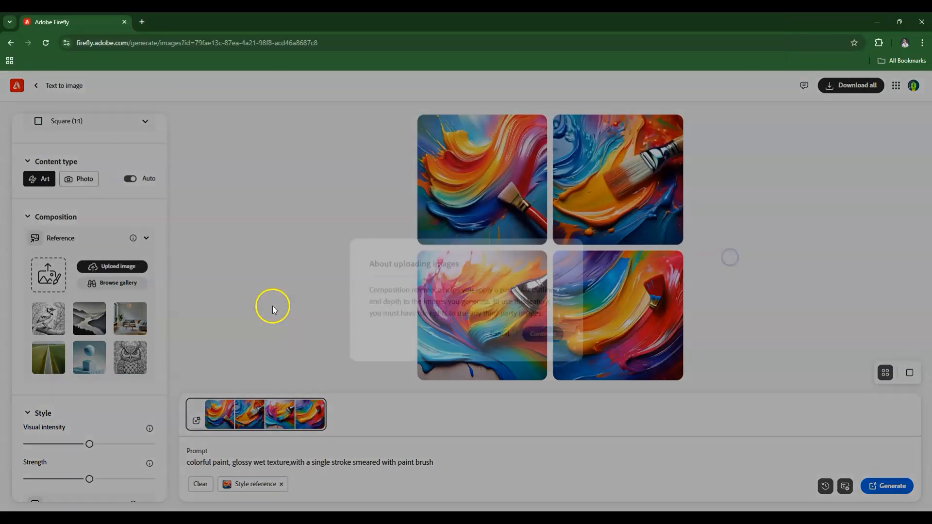
pyautogui.click(536, 328)
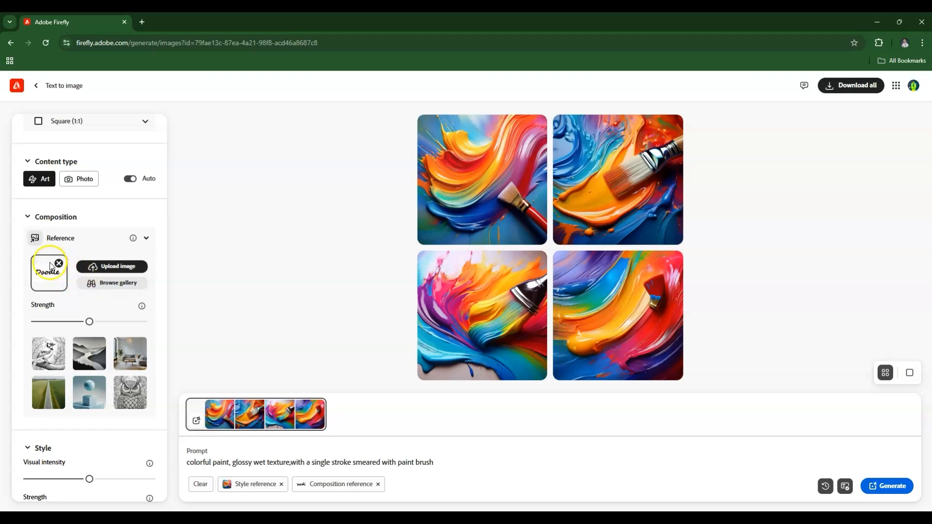
# Set the content type to Photo and raise the composition reference strength to maximum
pyautogui.click(76, 187)
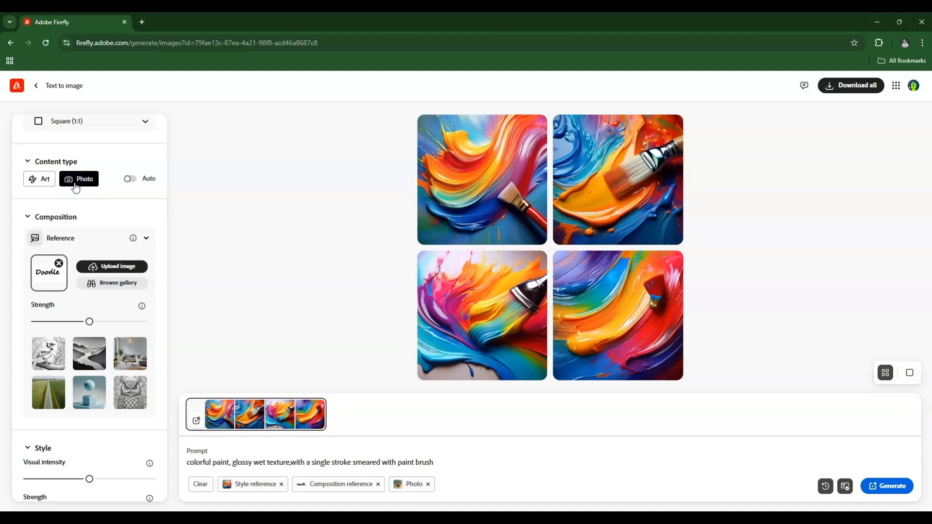
pyautogui.scroll(-1, 58, 234)
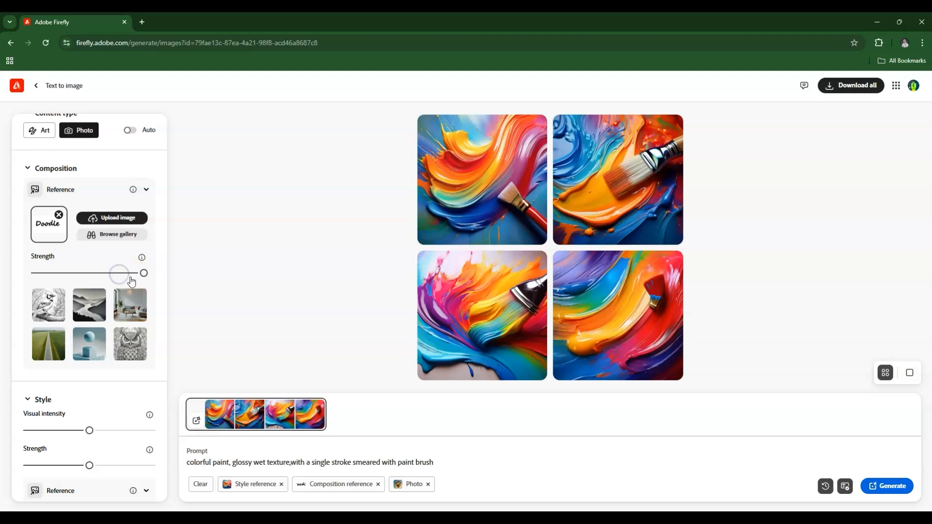
# Apply the Hyper realistic effect from the popular style effects
pyautogui.scroll(-2, 103, 326)
pyautogui.scroll(-2, 105, 333)
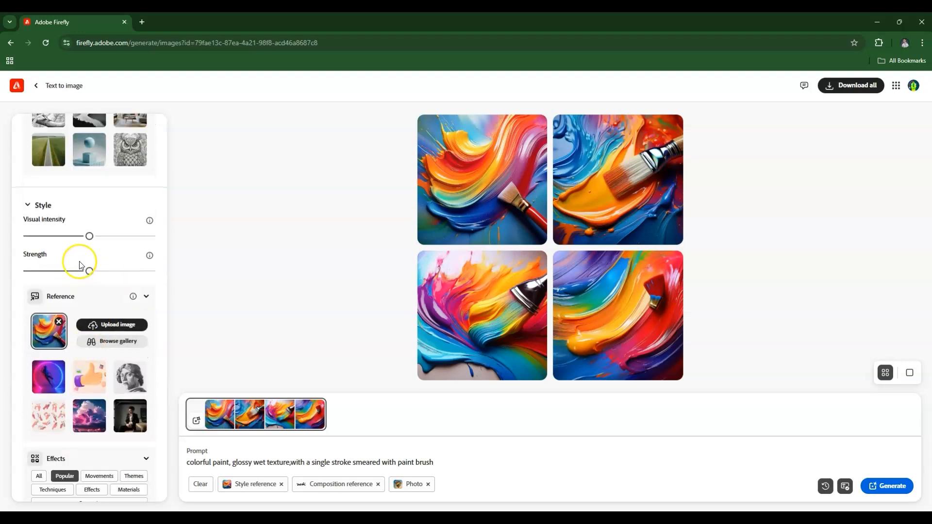
pyautogui.scroll(2, 79, 263)
pyautogui.scroll(-4, 77, 262)
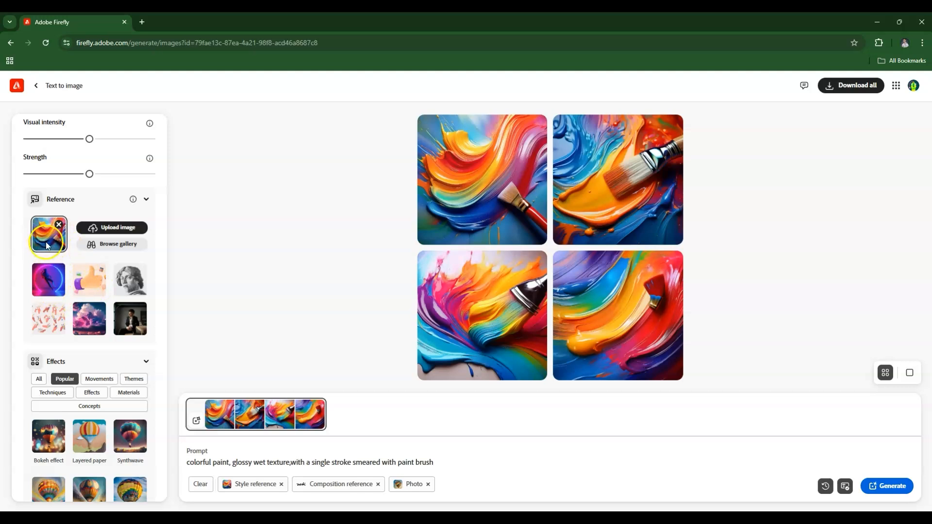
pyautogui.scroll(-1, 49, 335)
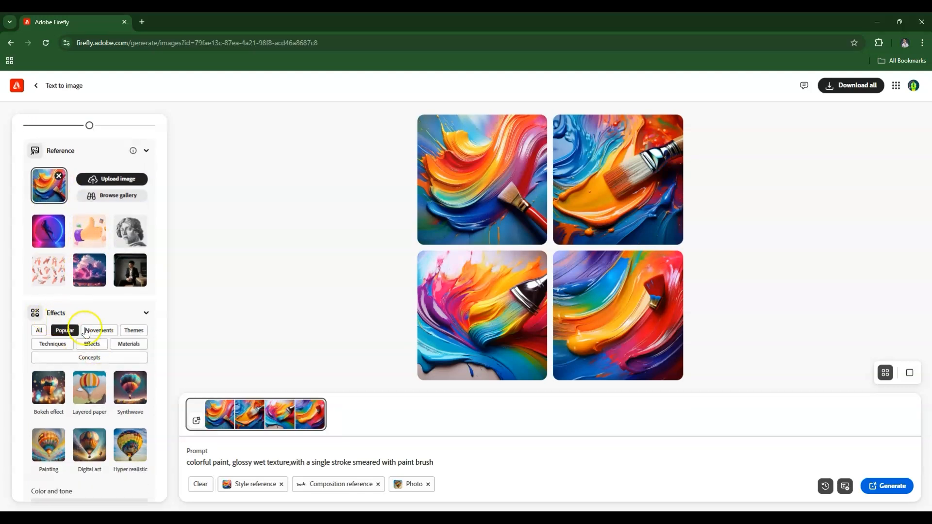
pyautogui.scroll(-1, 86, 332)
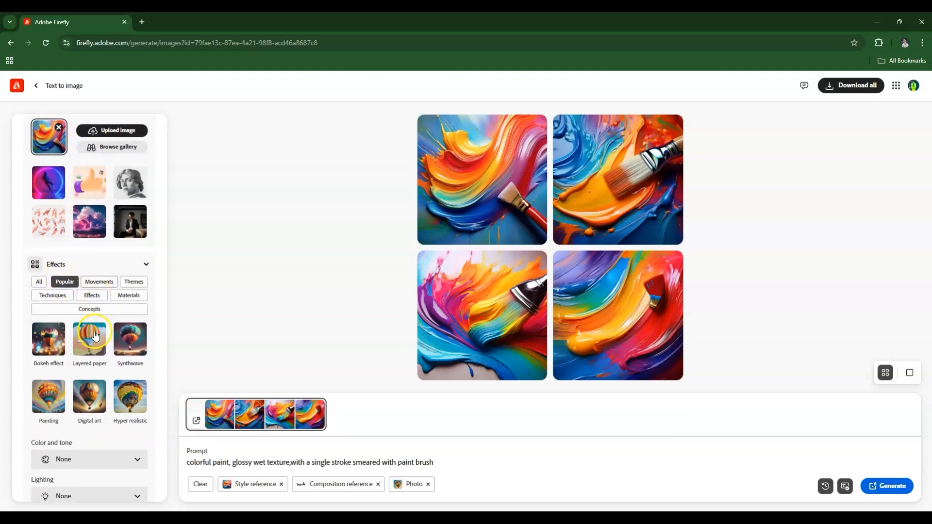
pyautogui.click(137, 405)
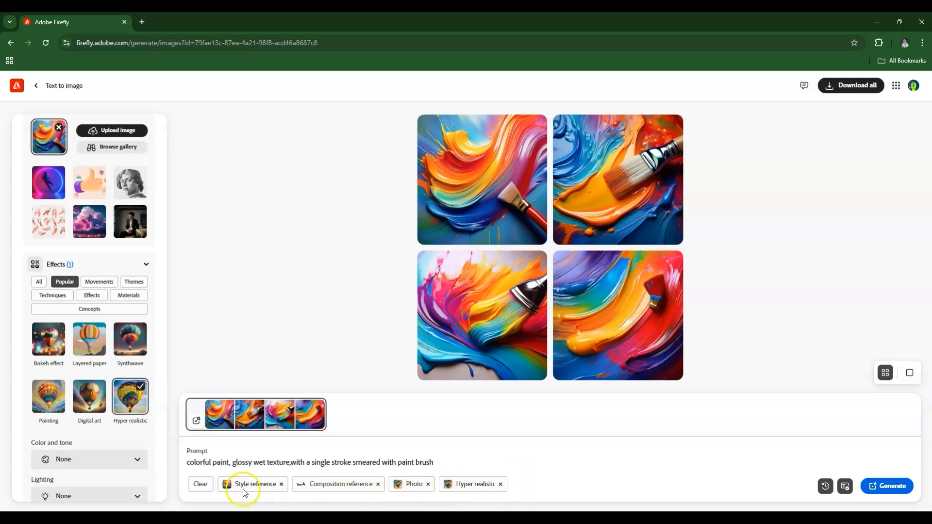
# Replace the prompt with "the text should be bold, glossy colorful paint, smeared with paint brush on a white background" and generate the images
pyautogui.moveTo(358, 490)
pyautogui.scroll(-2, 94, 419)
pyautogui.moveTo(434, 462); pyautogui.dragTo(147, 468)
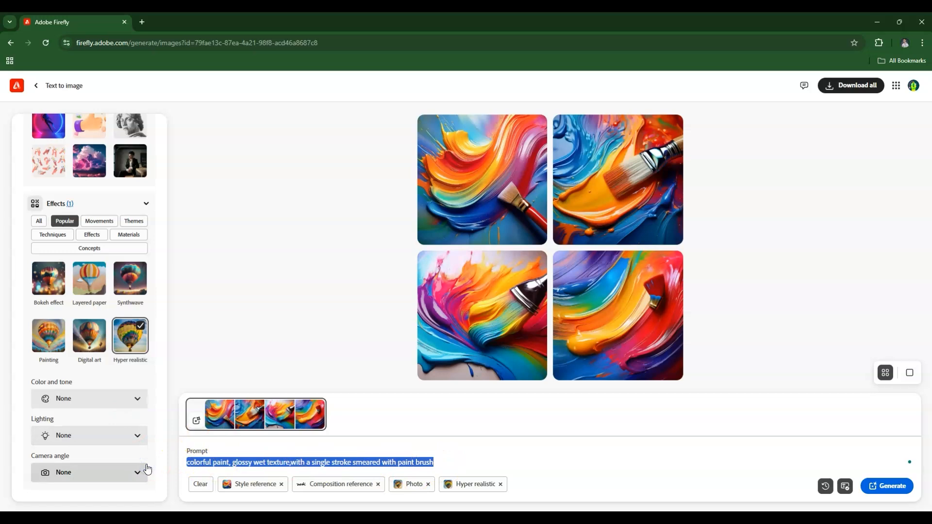
pyautogui.write('the tex')
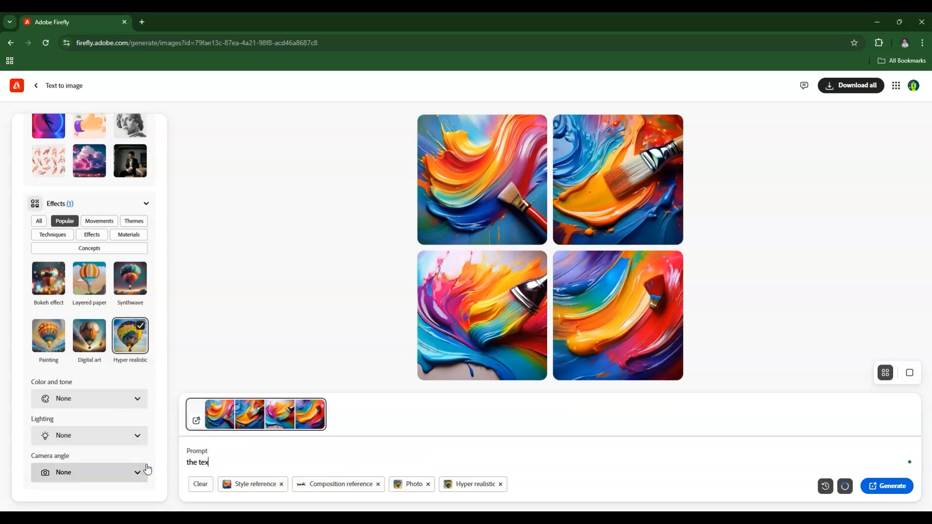
pyautogui.write('t should be bold, glossy co')
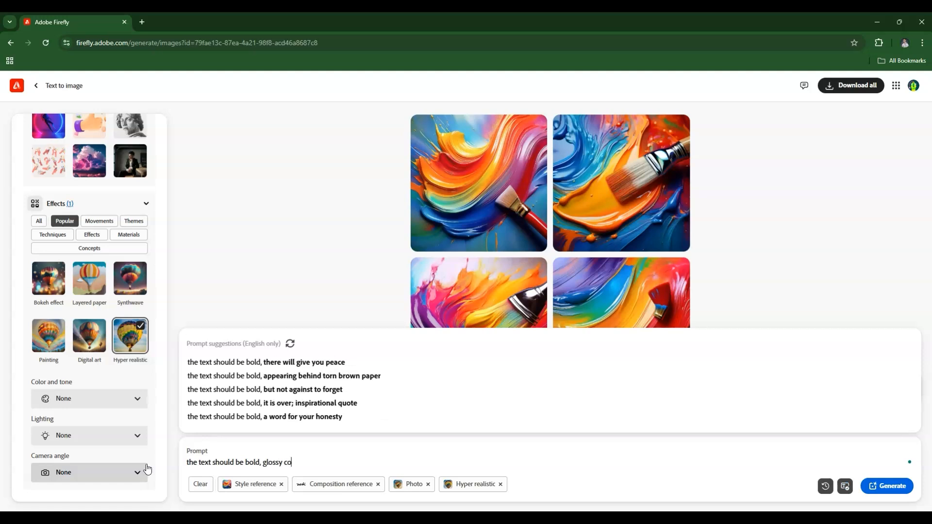
pyautogui.press('BackSpace')
pyautogui.press('BackSpace')
pyautogui.press('BackSpace')
pyautogui.press('BackSpace')
pyautogui.write('olorfu')
pyautogui.write('l piant')
pyautogui.press('BackSpace')
pyautogui.press('BackSpace')
pyautogui.press('BackSpace')
pyautogui.press('BackSpace')
pyautogui.write('aint, smeared ')
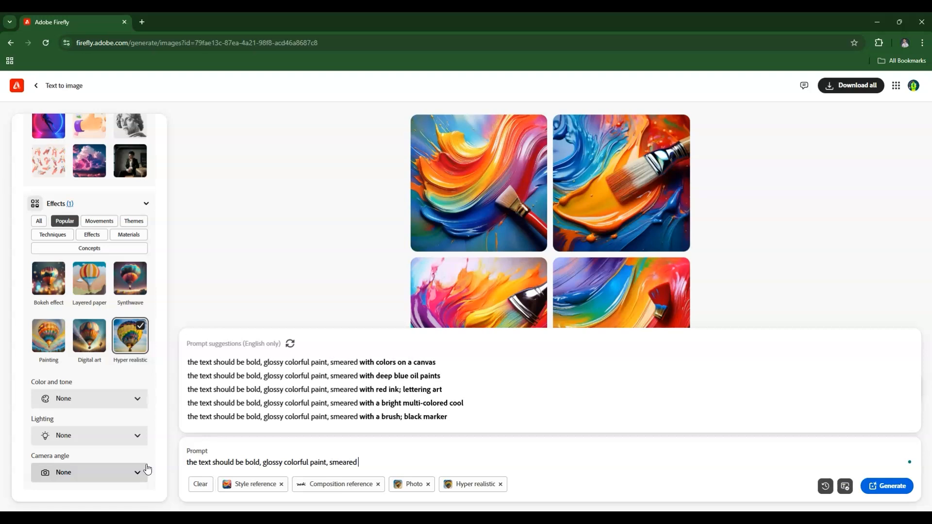
pyautogui.write('with paint brush on a ')
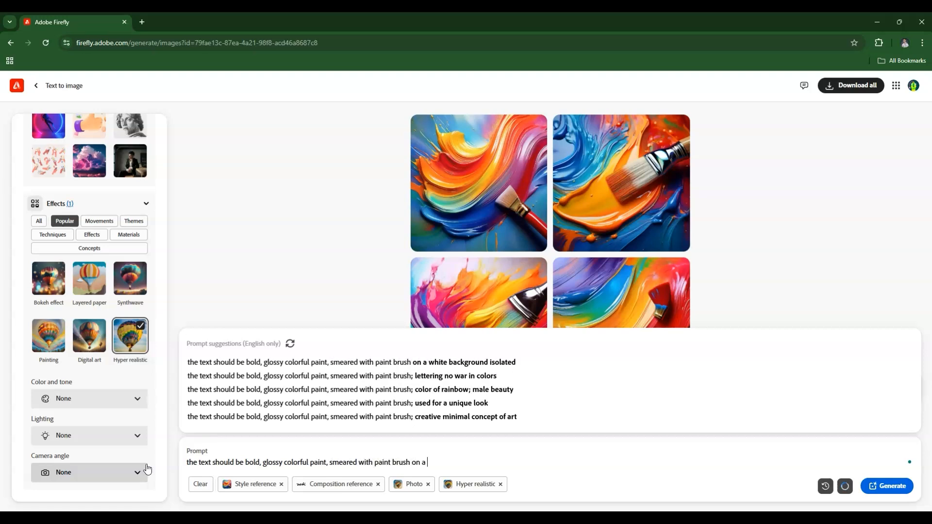
pyautogui.write('white background')
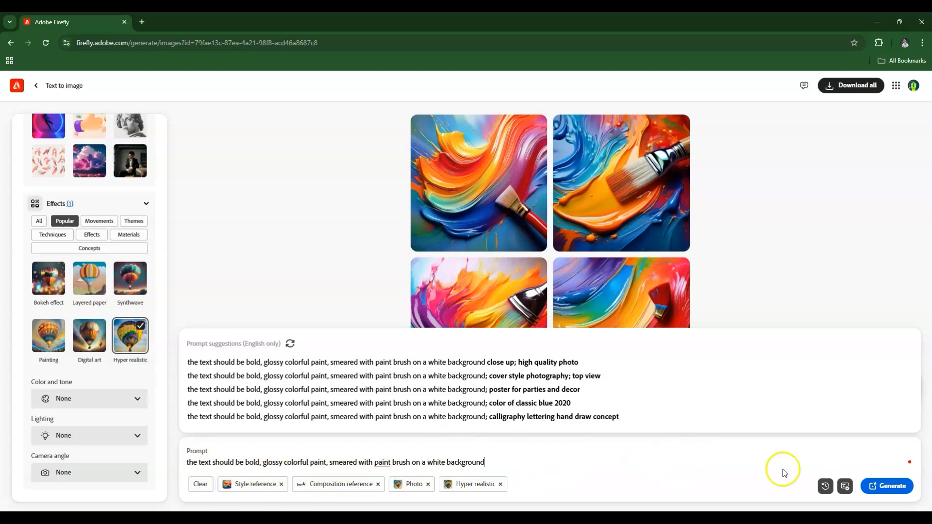
pyautogui.click(887, 484)
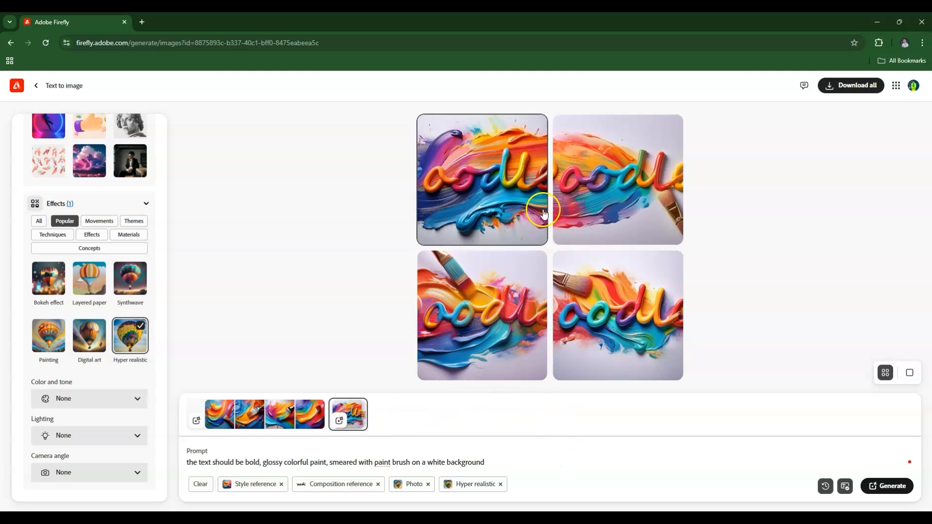
# Preview the second generated Doodle image at large size and set the aspect ratio to Widescreen (16:9)
pyautogui.click(602, 208)
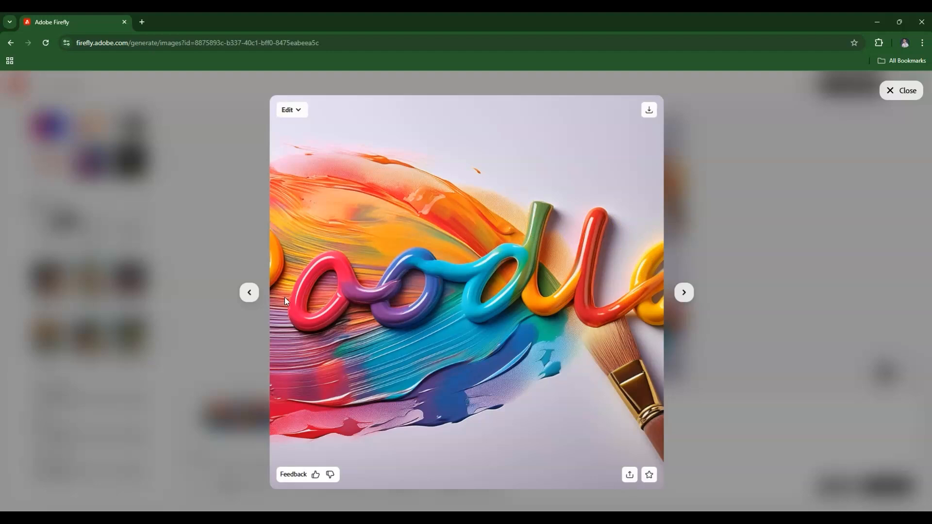
pyautogui.click(899, 90)
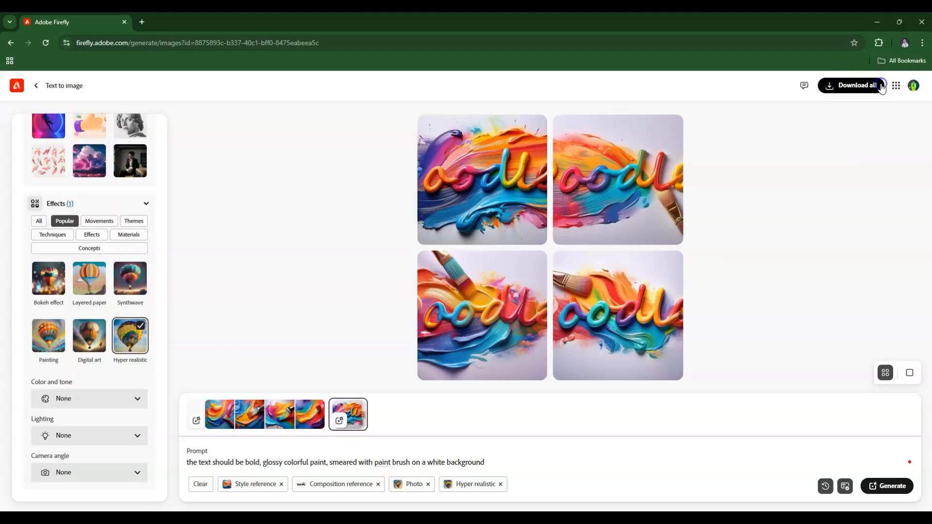
pyautogui.scroll(1, 143, 276)
pyautogui.scroll(10, 144, 275)
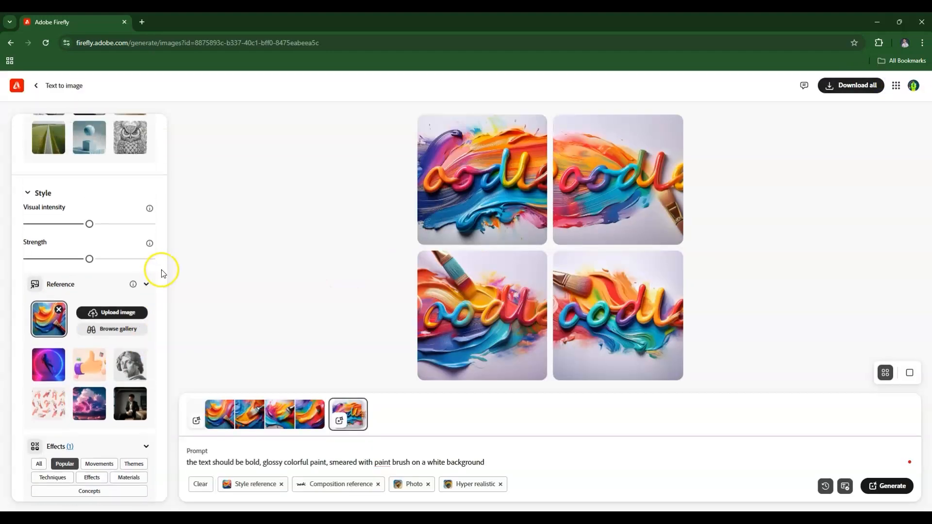
pyautogui.scroll(1, 164, 272)
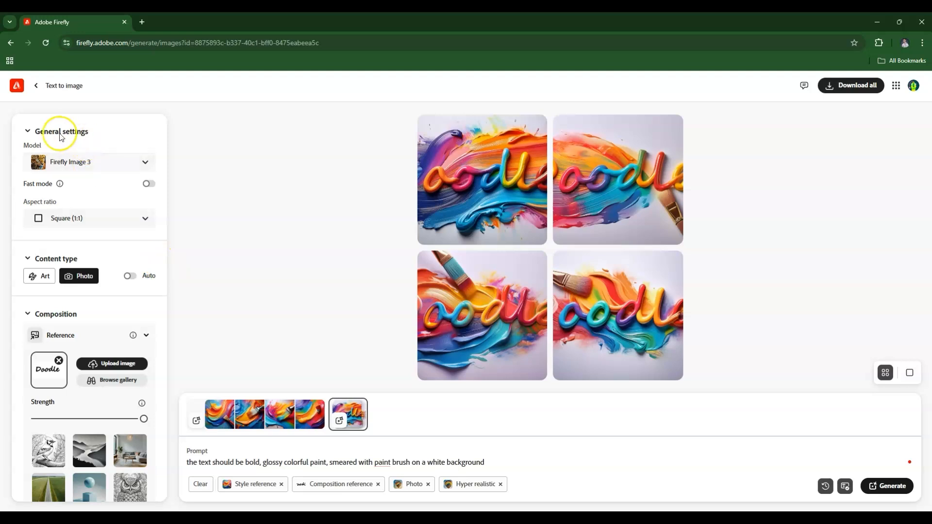
pyautogui.click(104, 218)
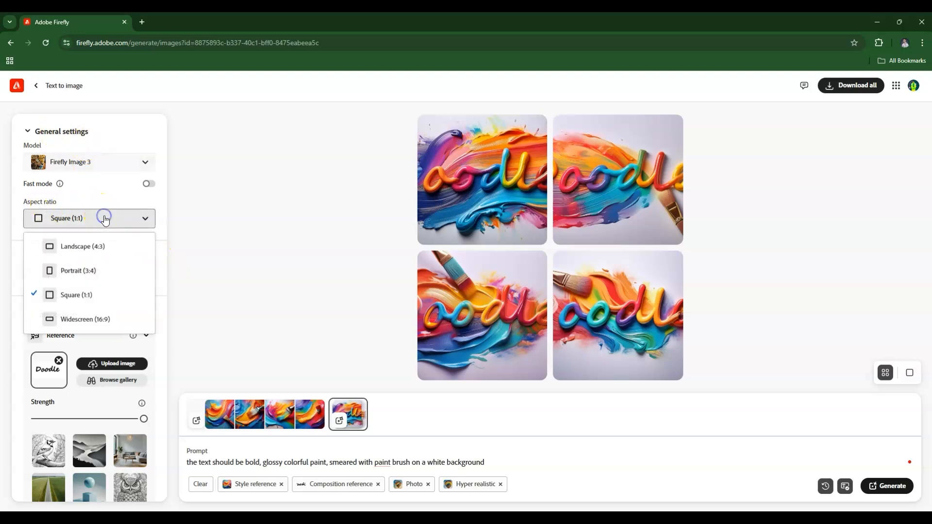
pyautogui.click(97, 325)
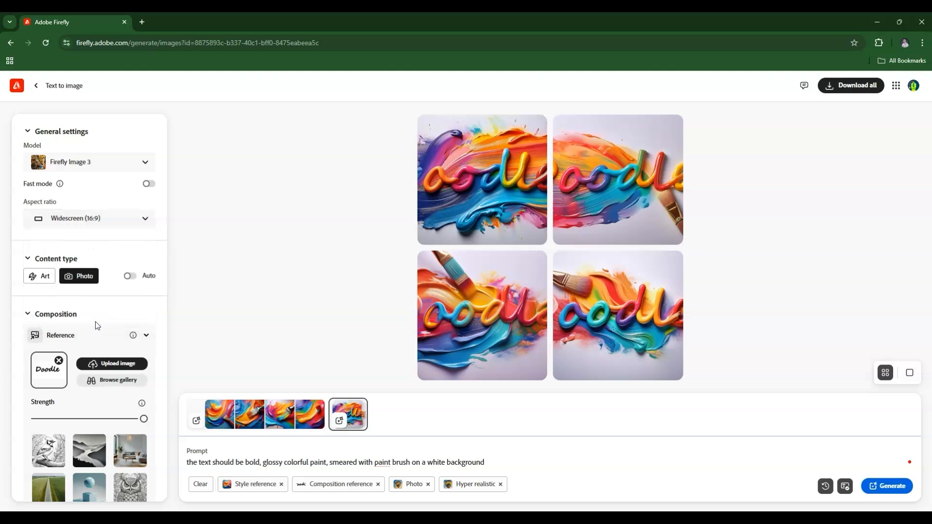
# Generate a new set of Doodle paint images from the existing prompt in the widescreen format
pyautogui.click(44, 384)
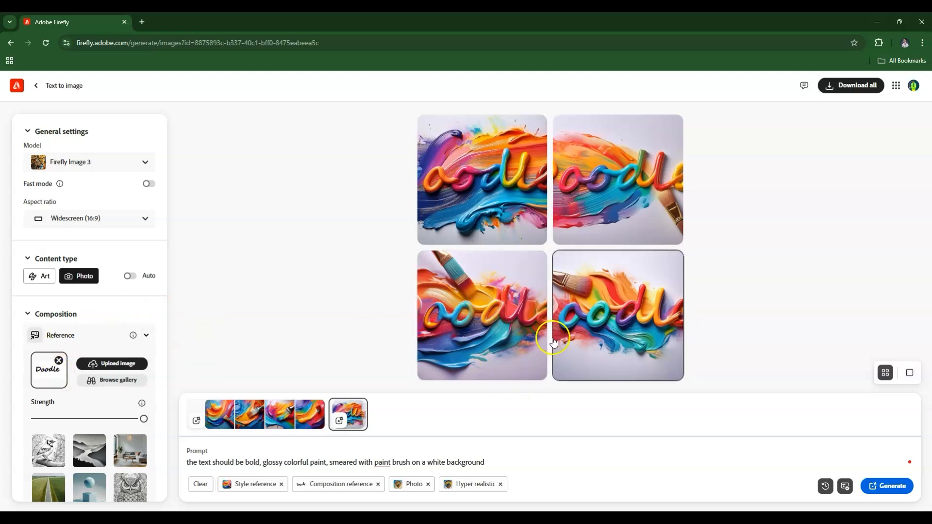
pyautogui.click(893, 486)
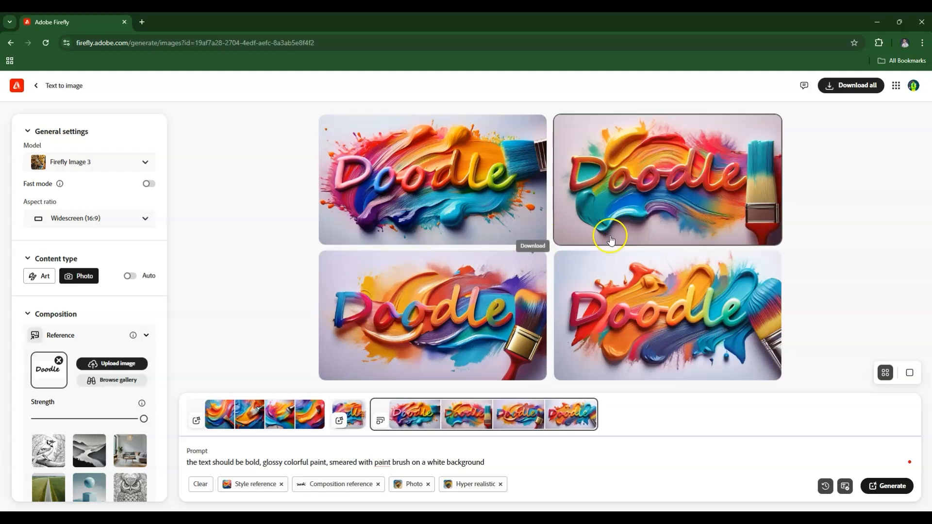
# Preview the first and second widescreen Doodle images at large size and return to the results grid
pyautogui.click(439, 192)
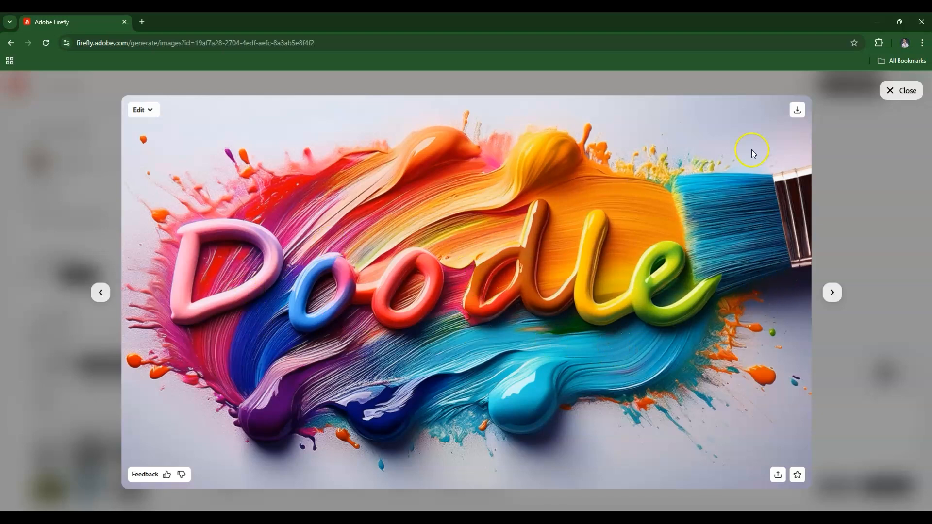
pyautogui.click(899, 90)
pyautogui.click(676, 199)
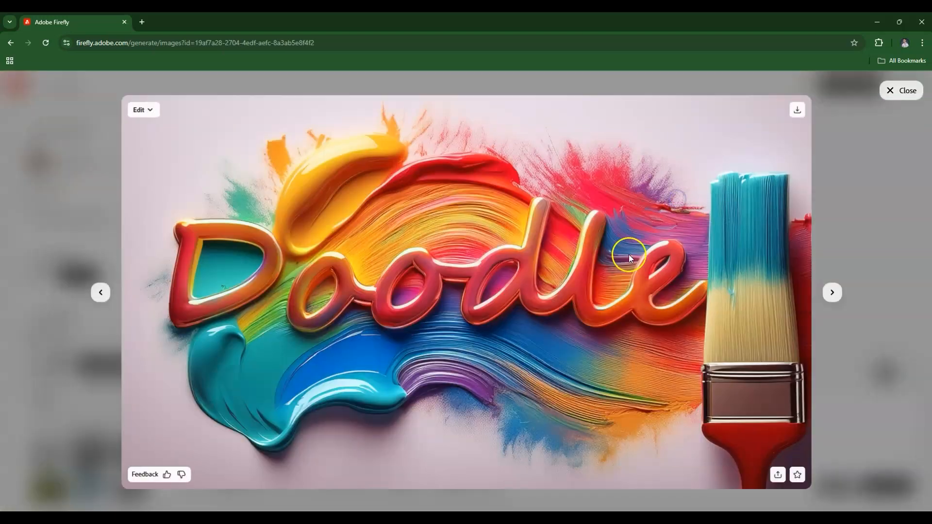
pyautogui.click(870, 221)
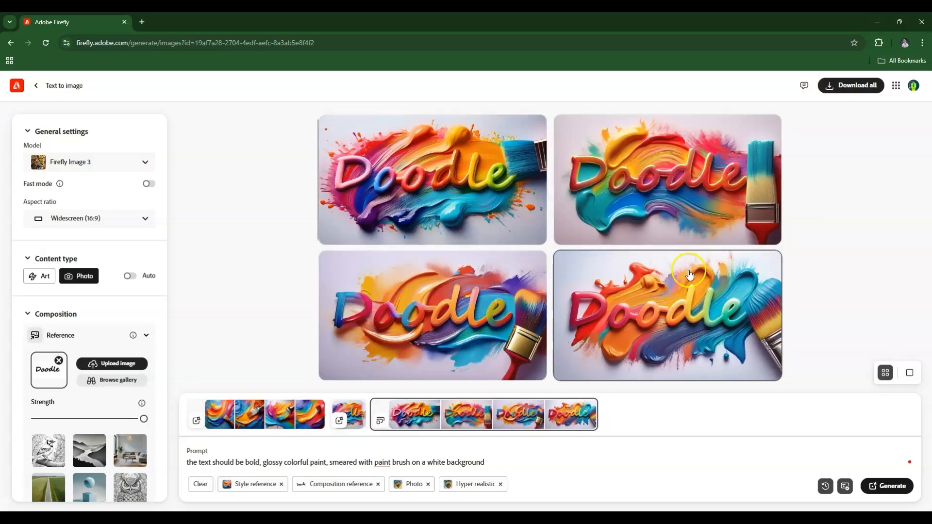
# Open the first widescreen Doodle image, the one with paint splatters and a blue brush, and download it
pyautogui.click(438, 197)
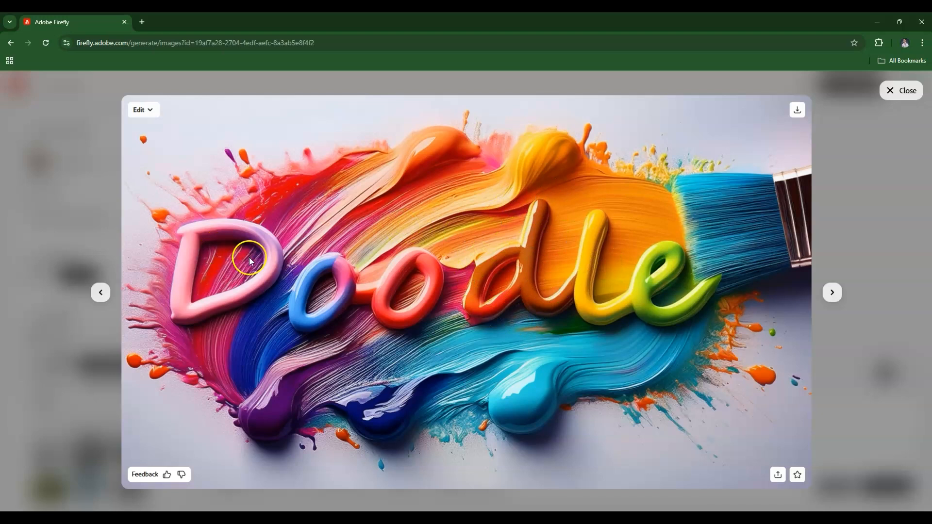
pyautogui.click(797, 113)
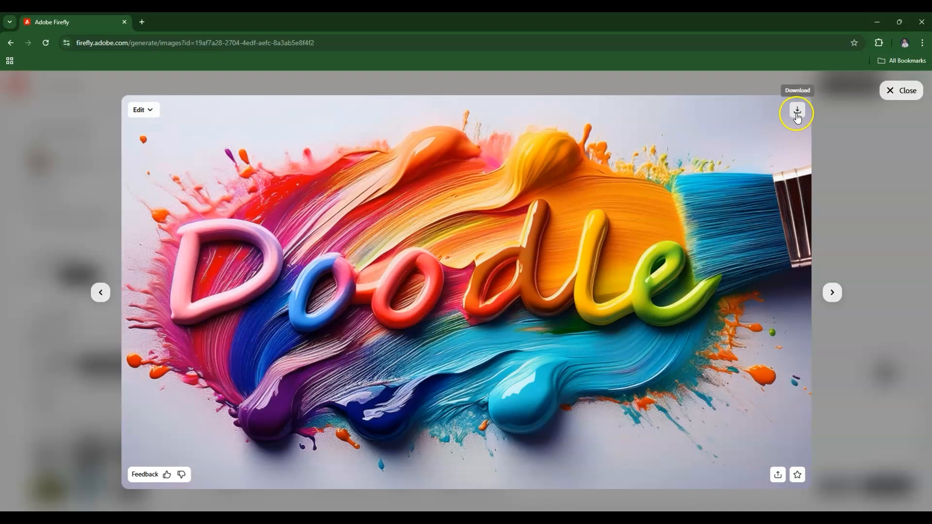
pyautogui.click(798, 111)
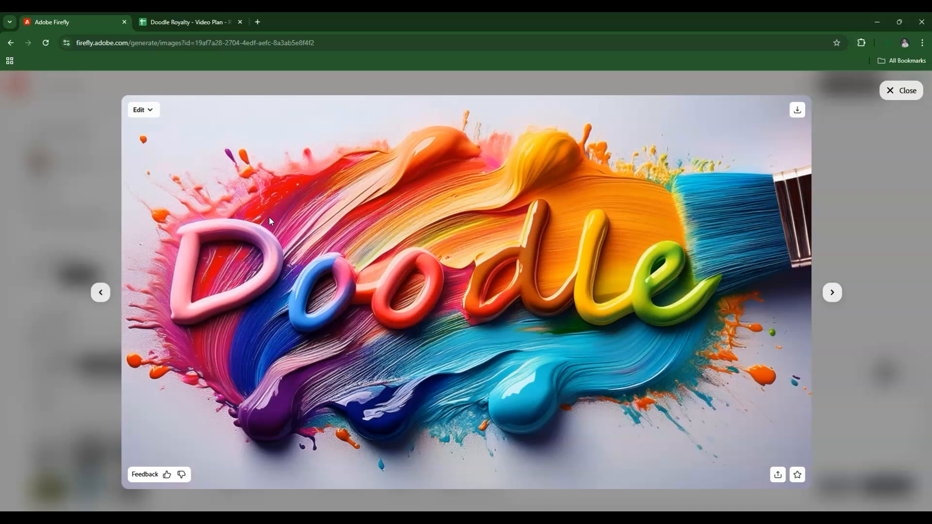
pyautogui.click(269, 217)
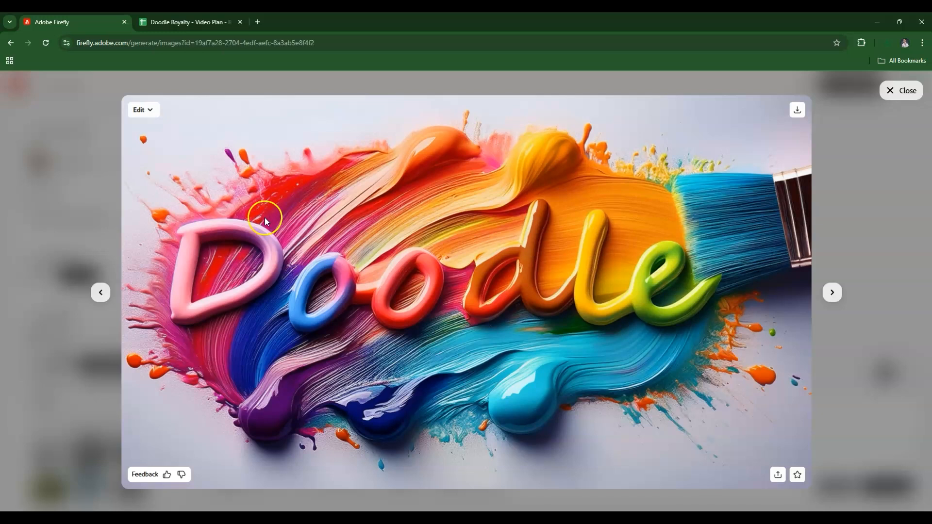